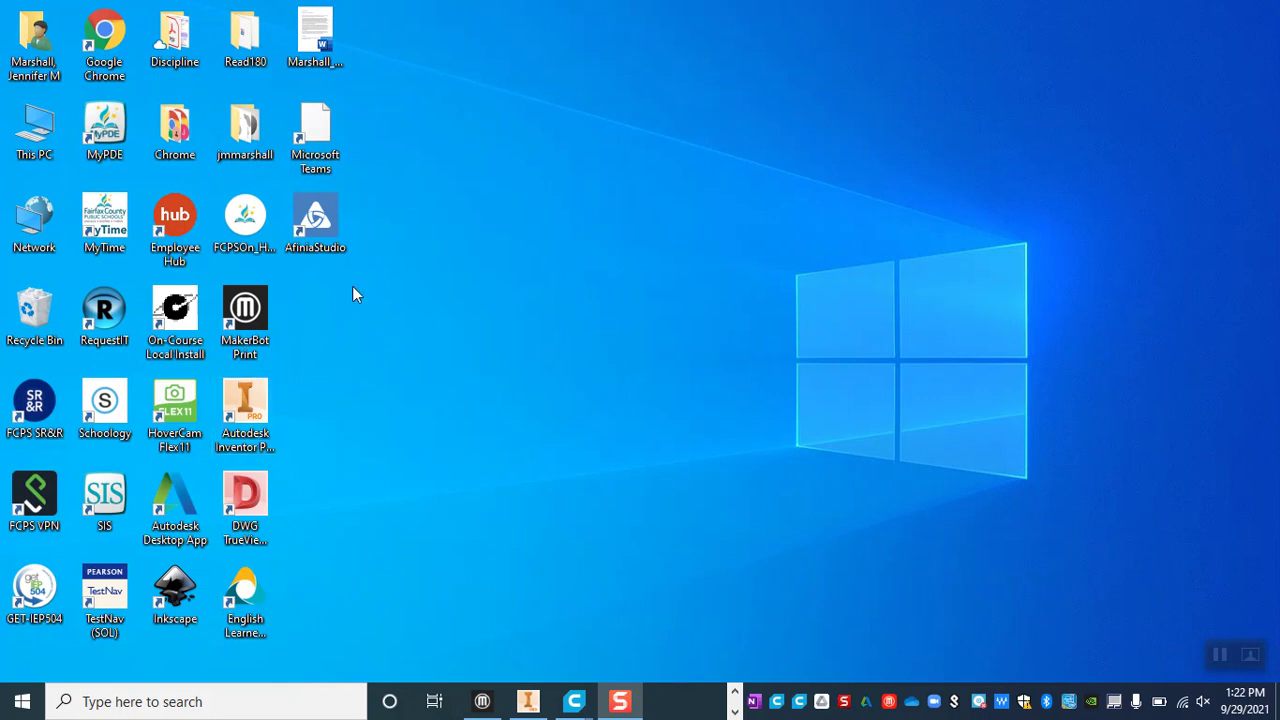
# Step: Search Windows for 'ult' to find Ultimaker Cura 4.8.0 and bring up its open windows
pyautogui.click(178, 705)
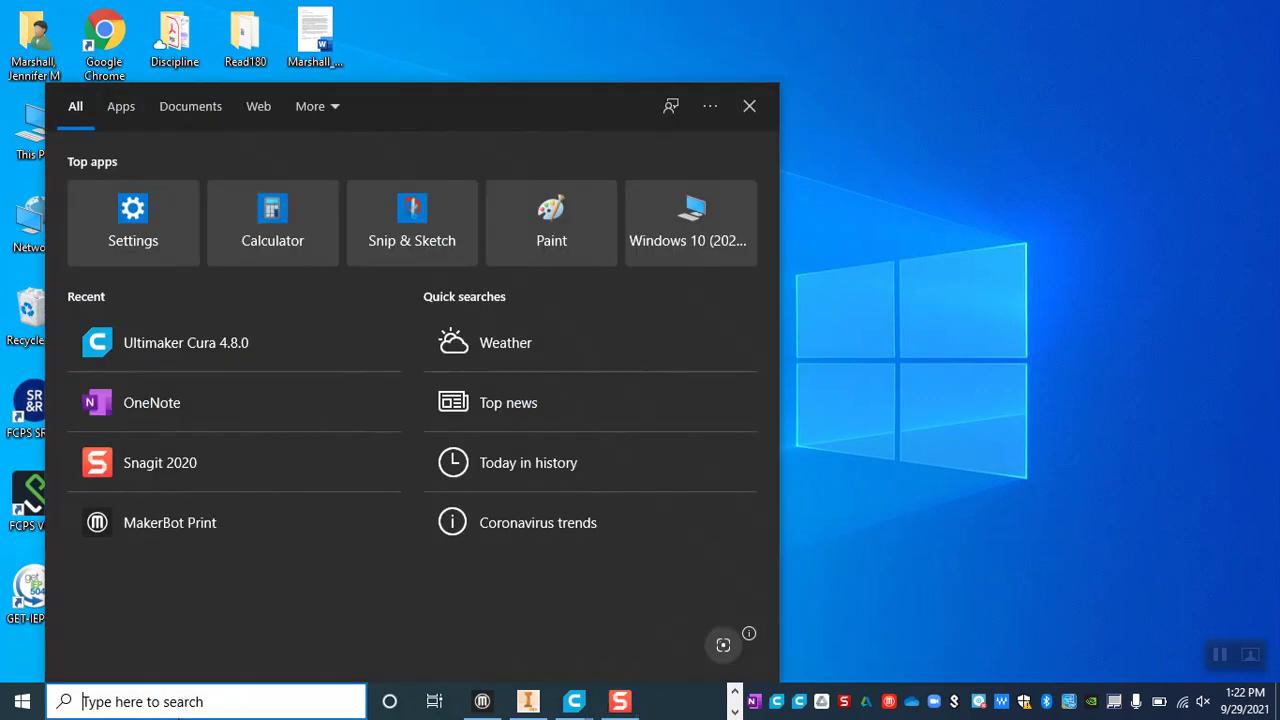
pyautogui.write('ult')
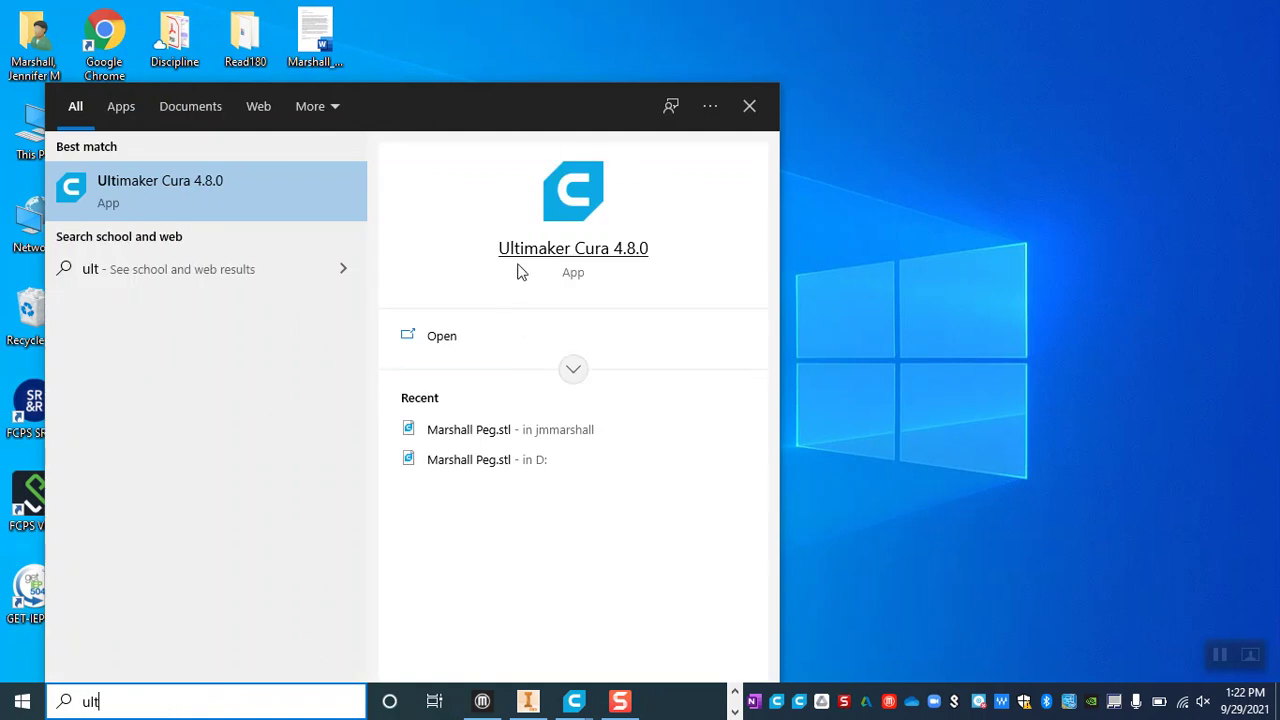
pyautogui.click(574, 701)
# Step: Switch to the UM2_Marshall Peg project, view the empty plate from front and top, and browse for a model file
pyautogui.click(535, 643)
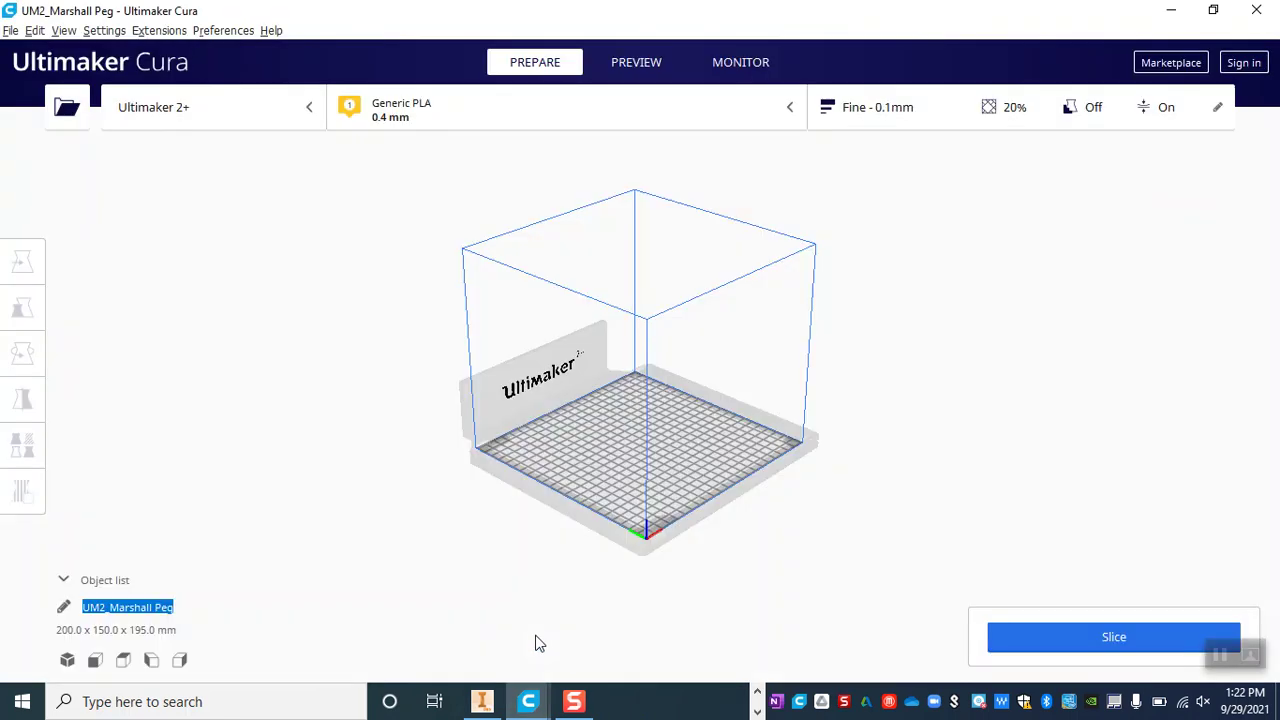
pyautogui.click(96, 662)
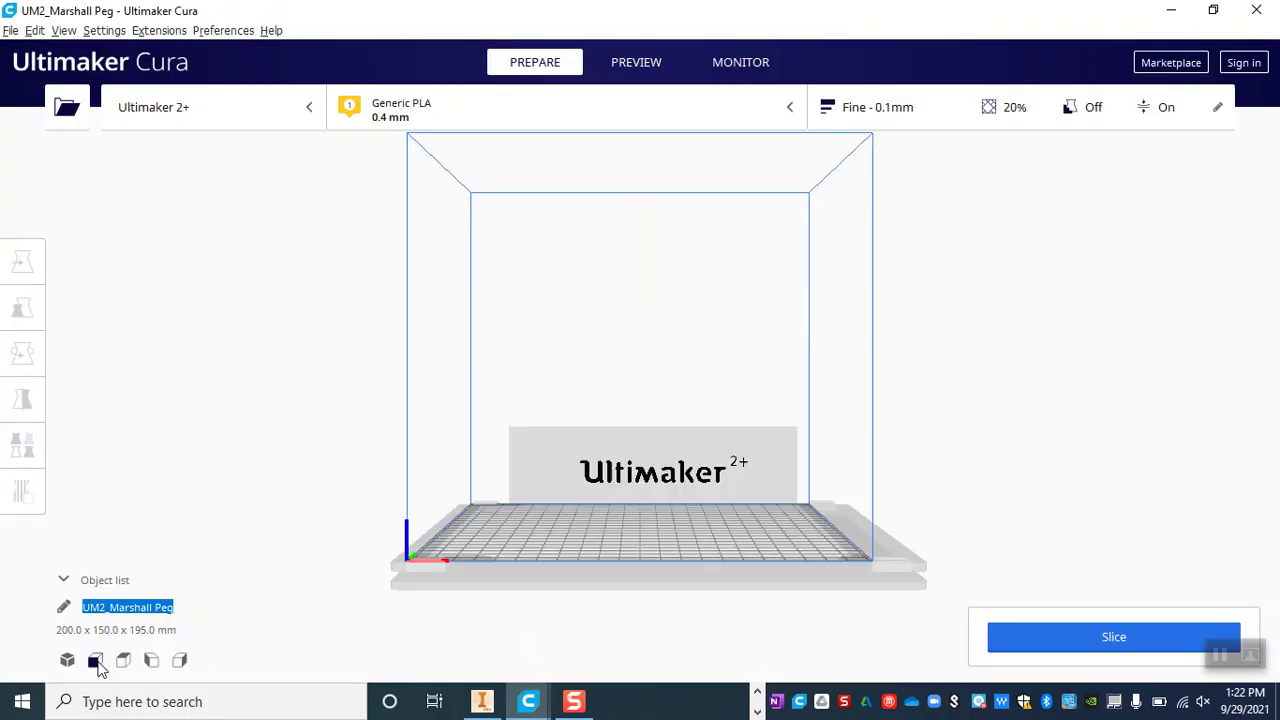
pyautogui.click(124, 661)
pyautogui.click(96, 662)
pyautogui.click(62, 104)
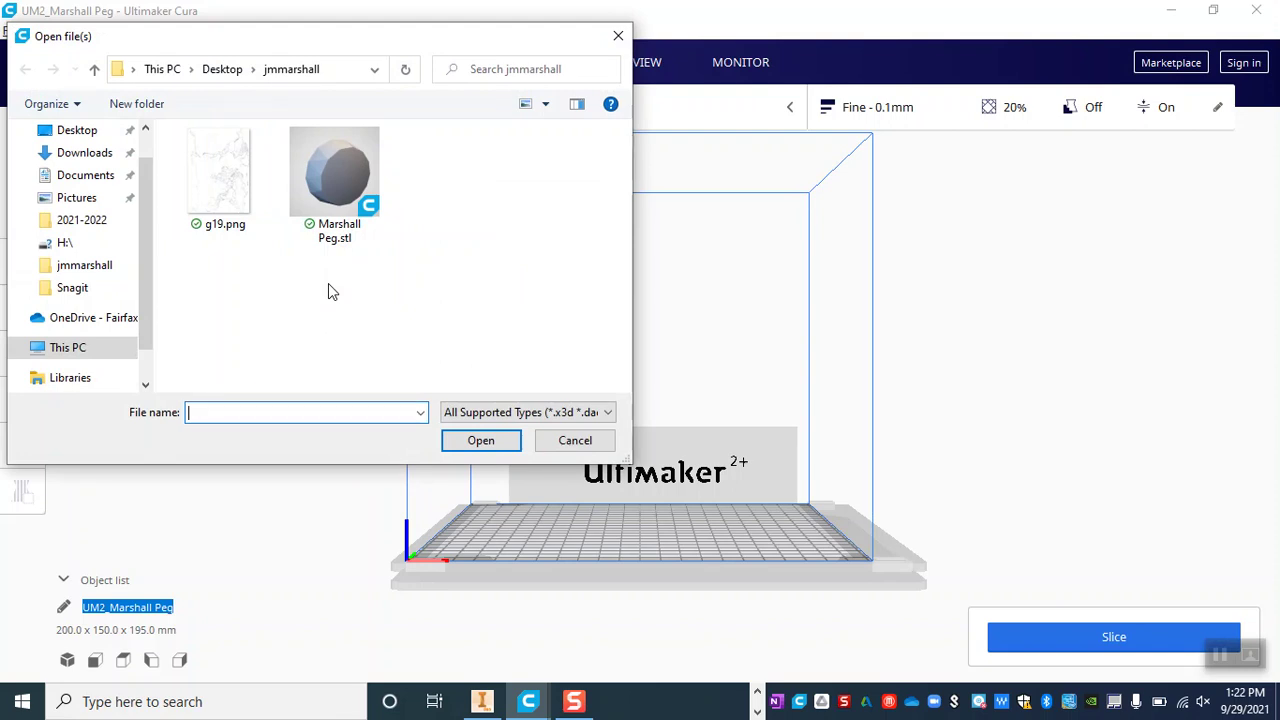
# Step: Load Marshall Peg.stl from the desktop folder onto the build plate
pyautogui.click(330, 199)
pyautogui.click(479, 440)
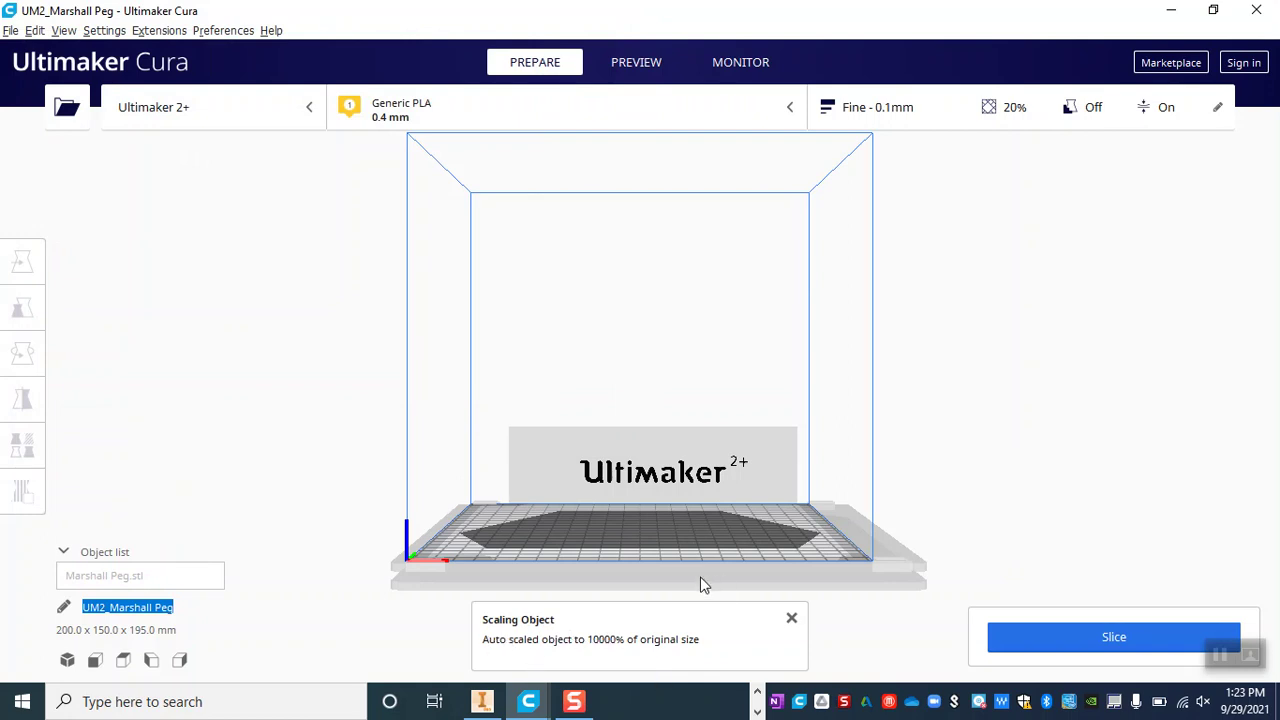
# Step: Dismiss the scaling notification and select all models on the build plate
pyautogui.click(791, 620)
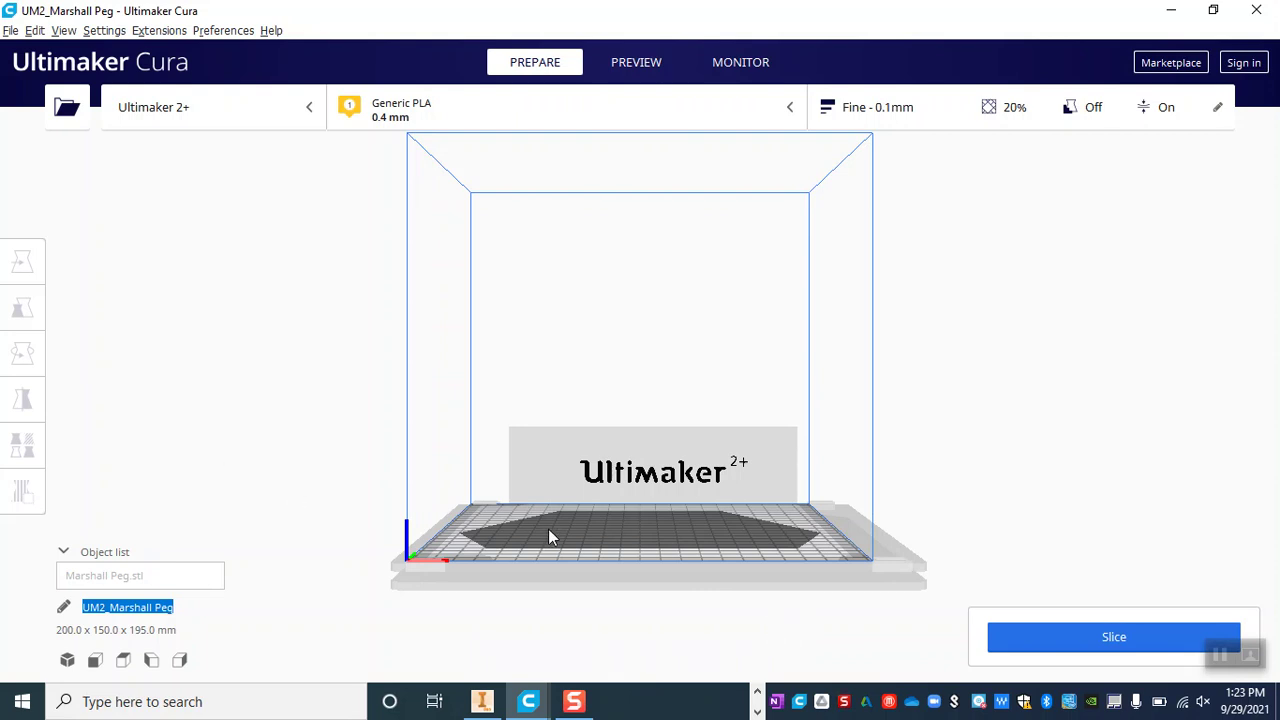
pyautogui.rightClick(131, 412)
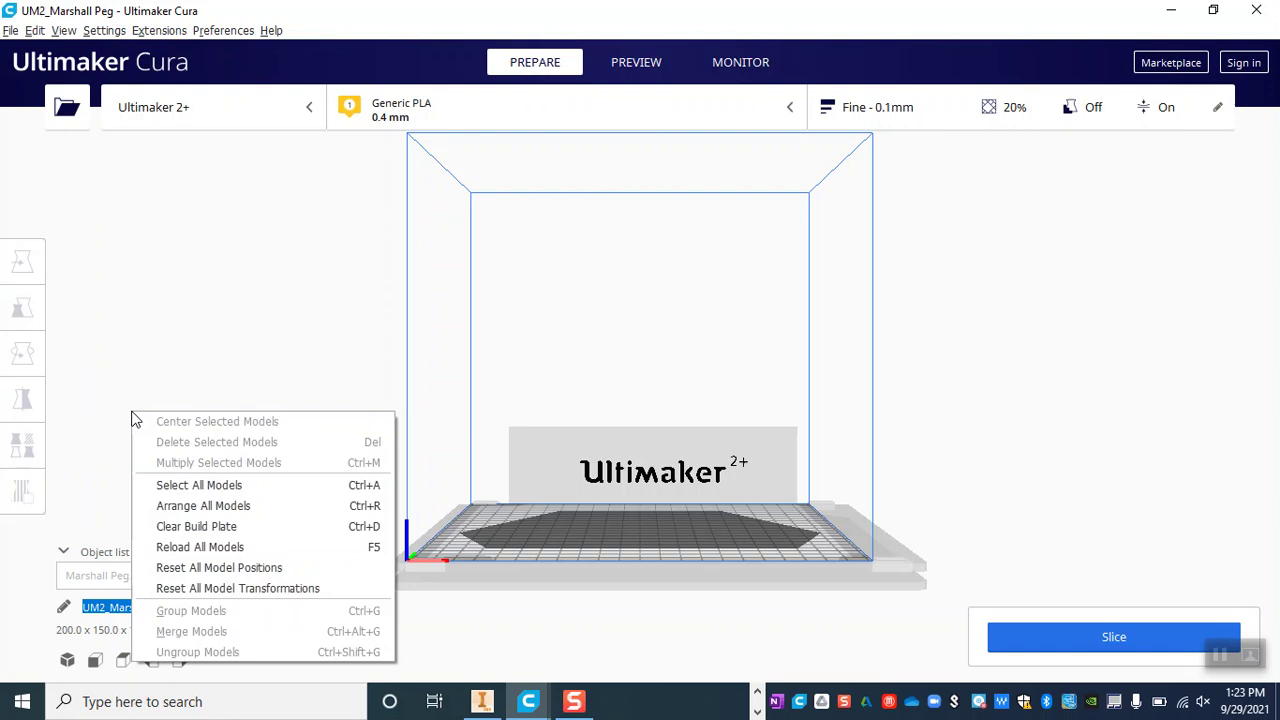
pyautogui.click(167, 485)
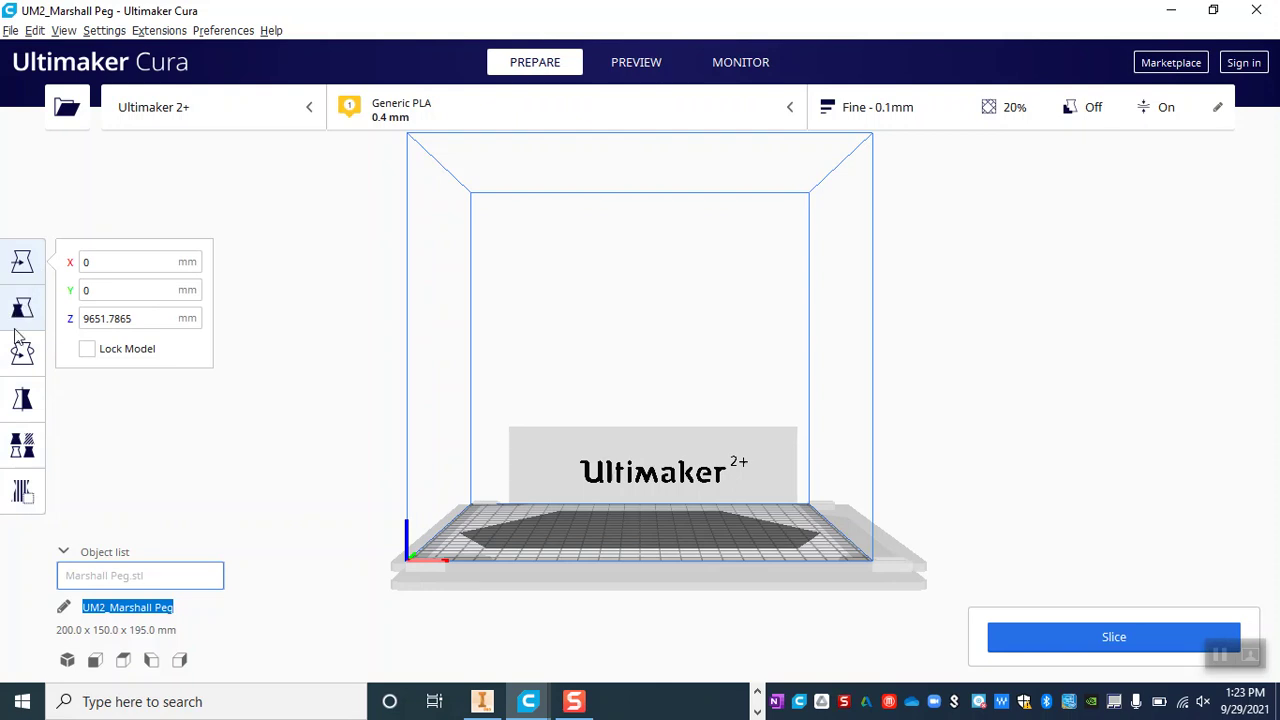
# Step: Uniformly scale the peg to 20 mm in X, giving 20 x 15 x 19.5 mm at 1000%
pyautogui.click(24, 308)
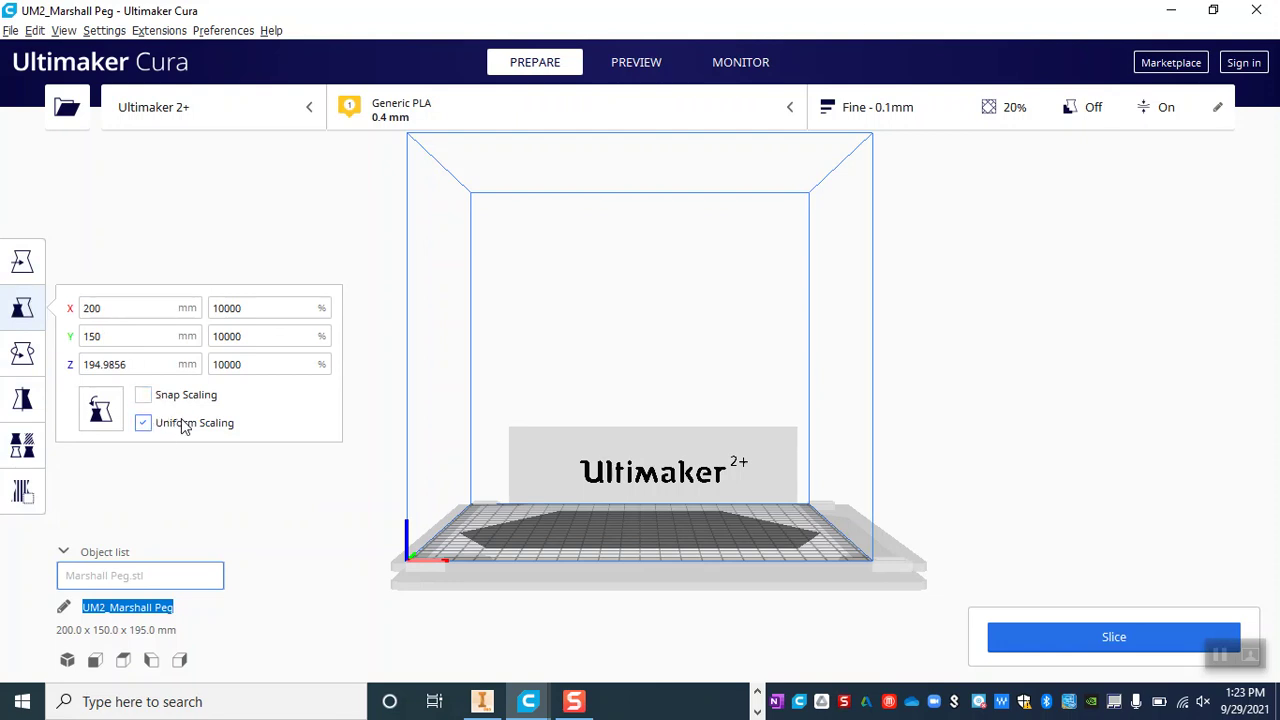
pyautogui.click(127, 310)
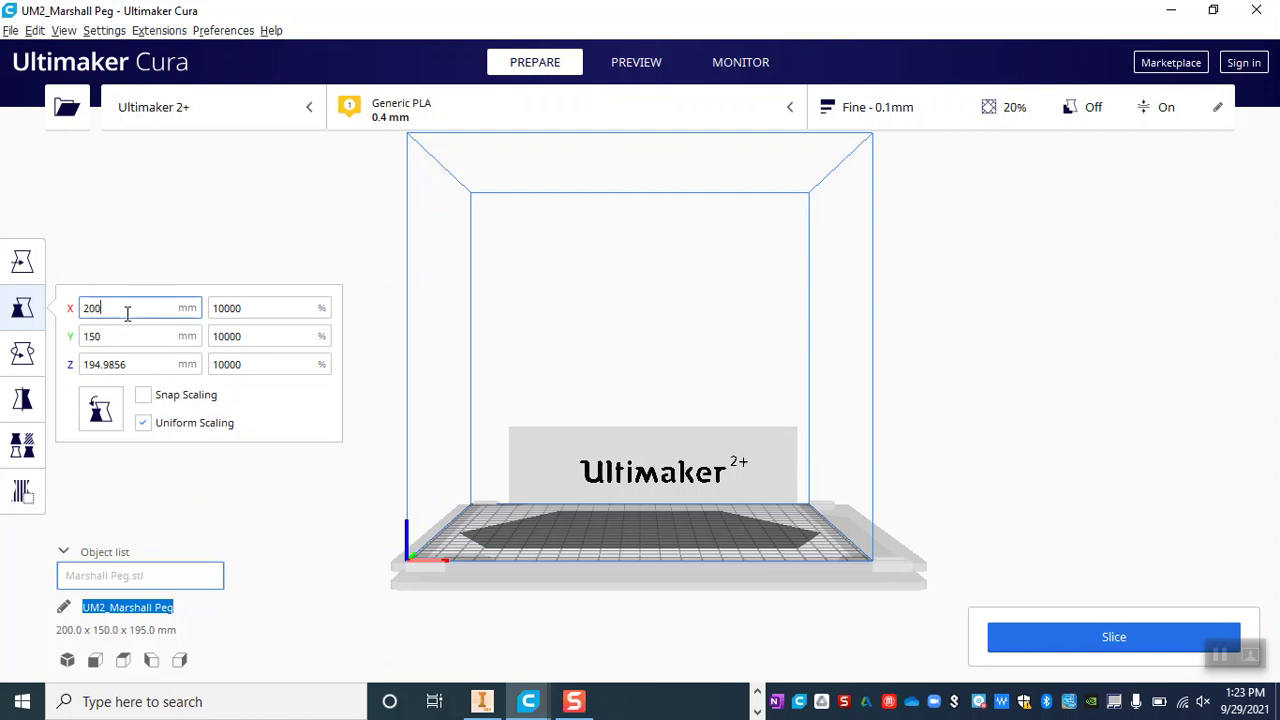
pyautogui.press('BackSpace')
pyautogui.press('Return')
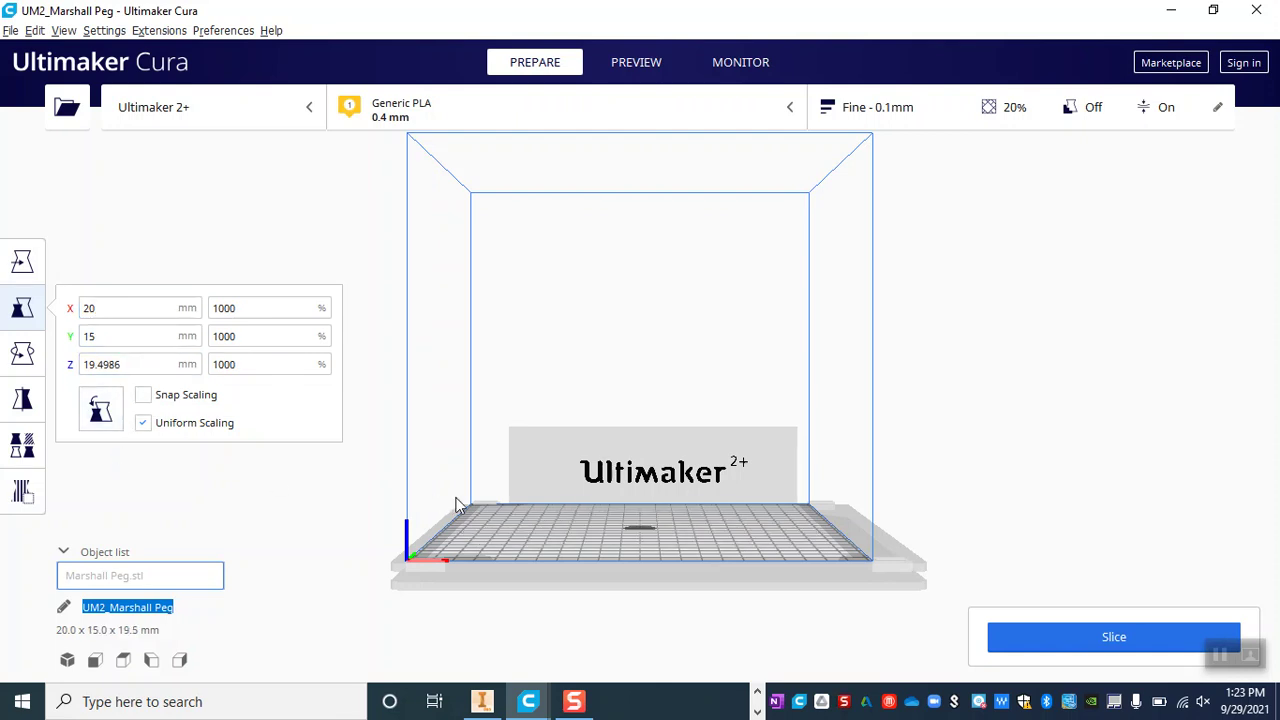
# Step: Return to the 3D view, deselect the peg, and reload all models from their files
pyautogui.click(67, 660)
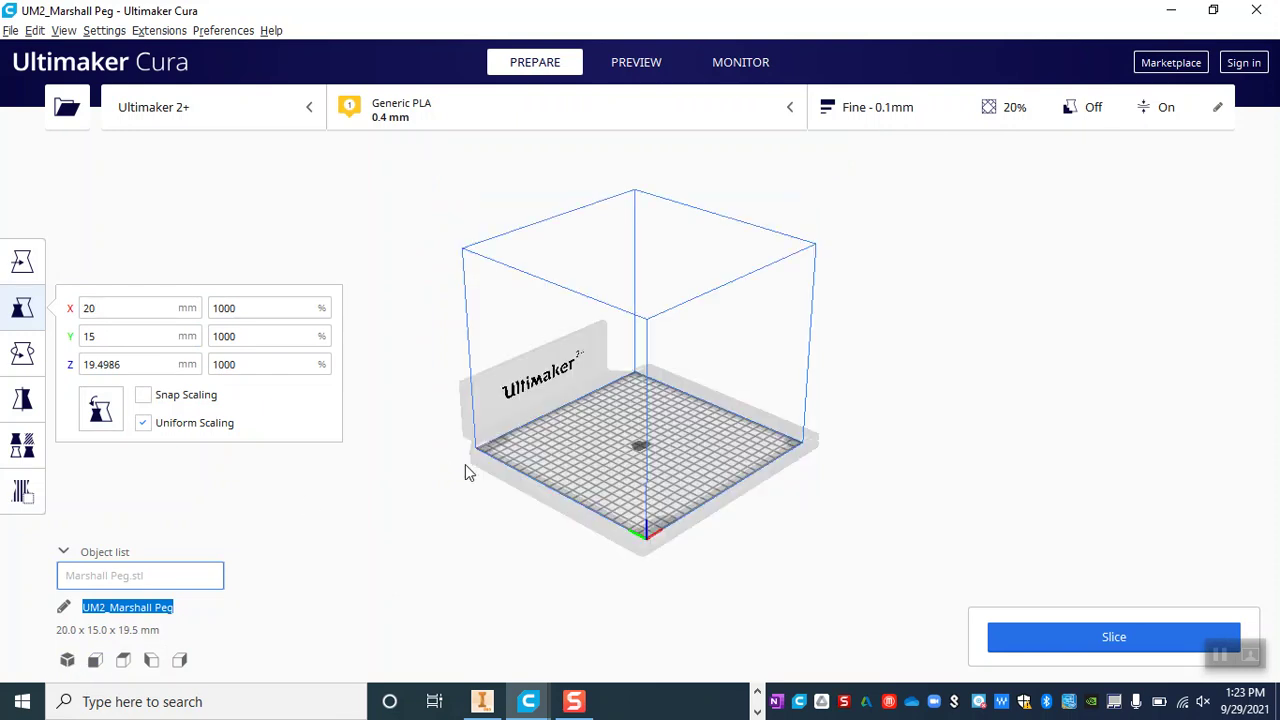
pyautogui.click(323, 508)
pyautogui.rightClick(640, 444)
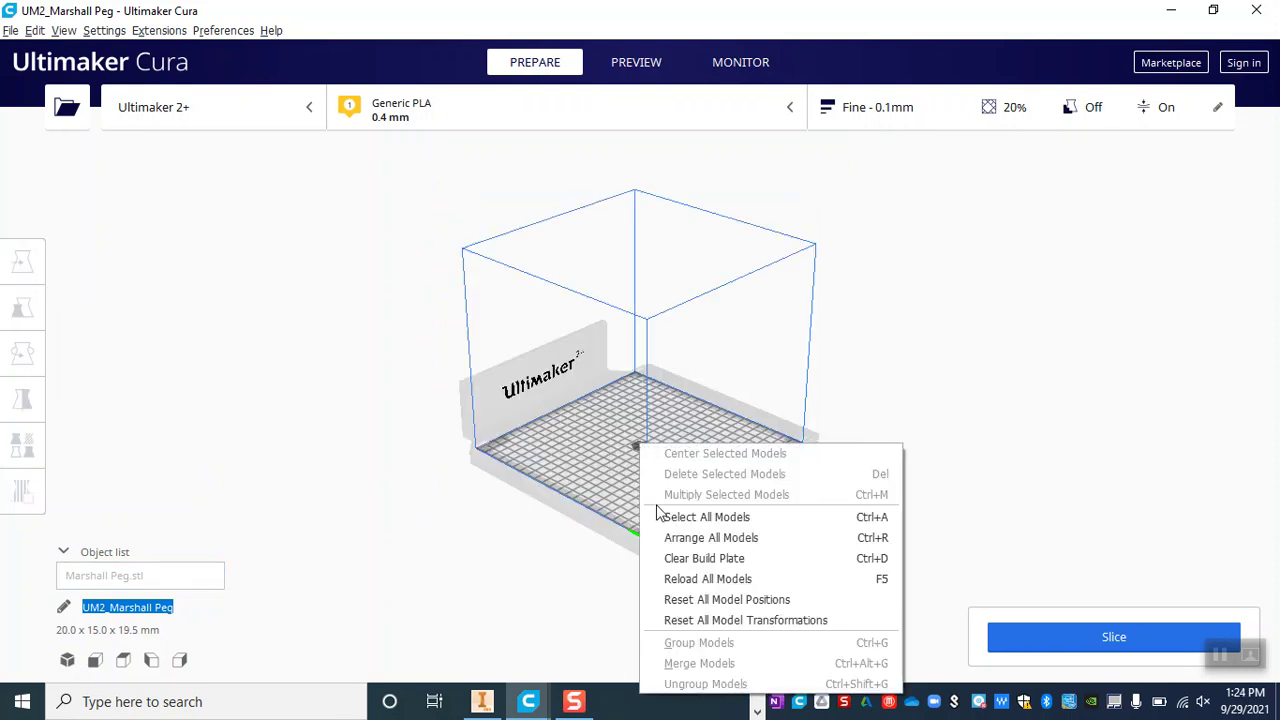
pyautogui.click(686, 580)
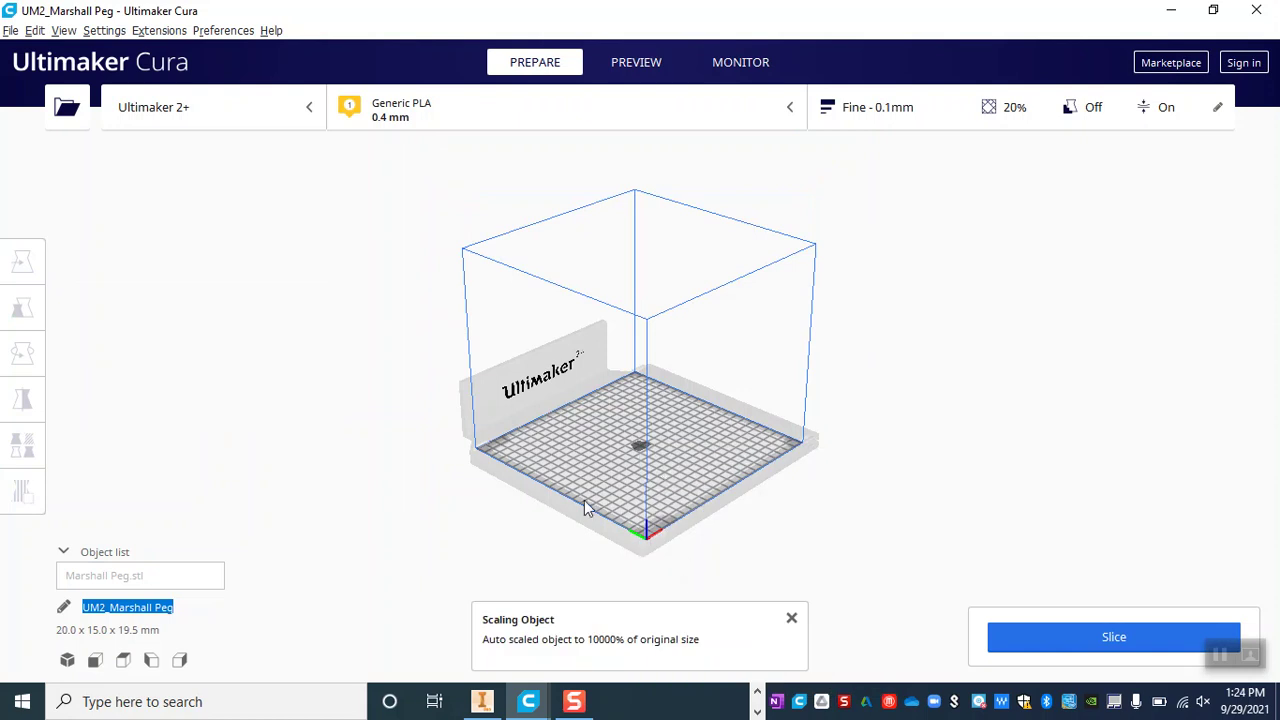
# Step: Reset all model positions to centre the peg, then zoom in and select it
pyautogui.rightClick(522, 543)
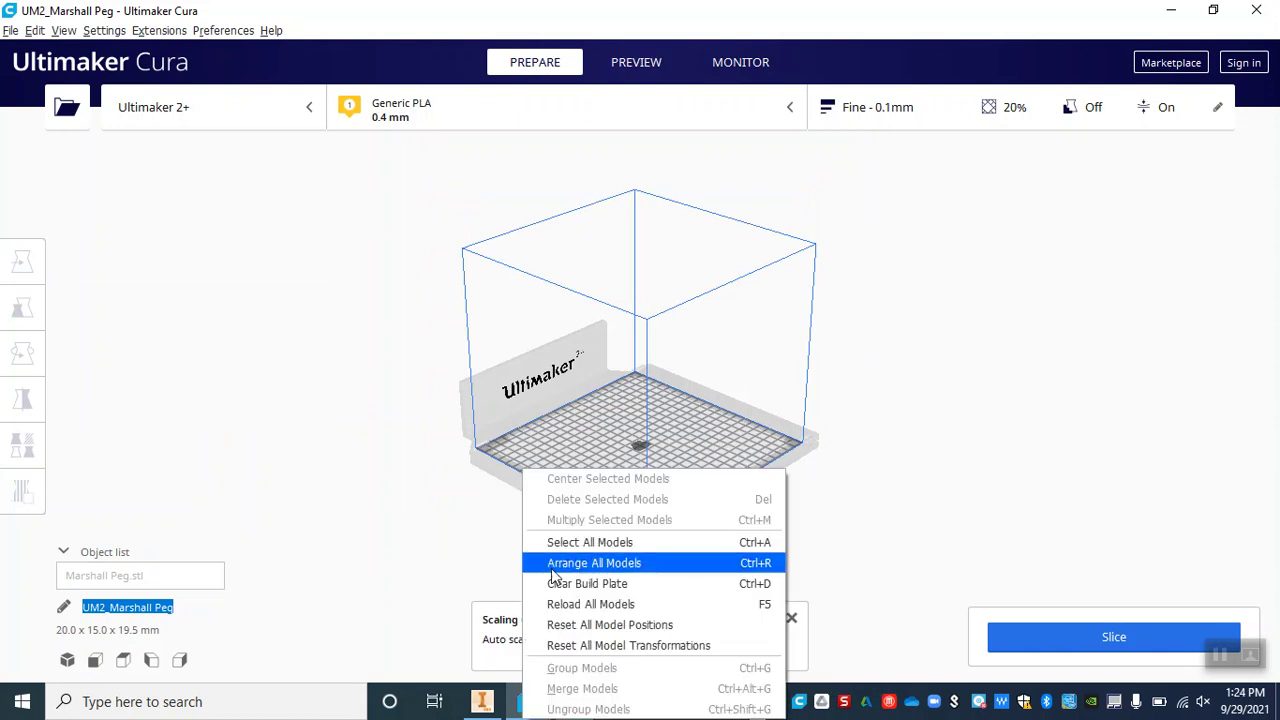
pyautogui.click(579, 627)
pyautogui.scroll(1, 640, 450)
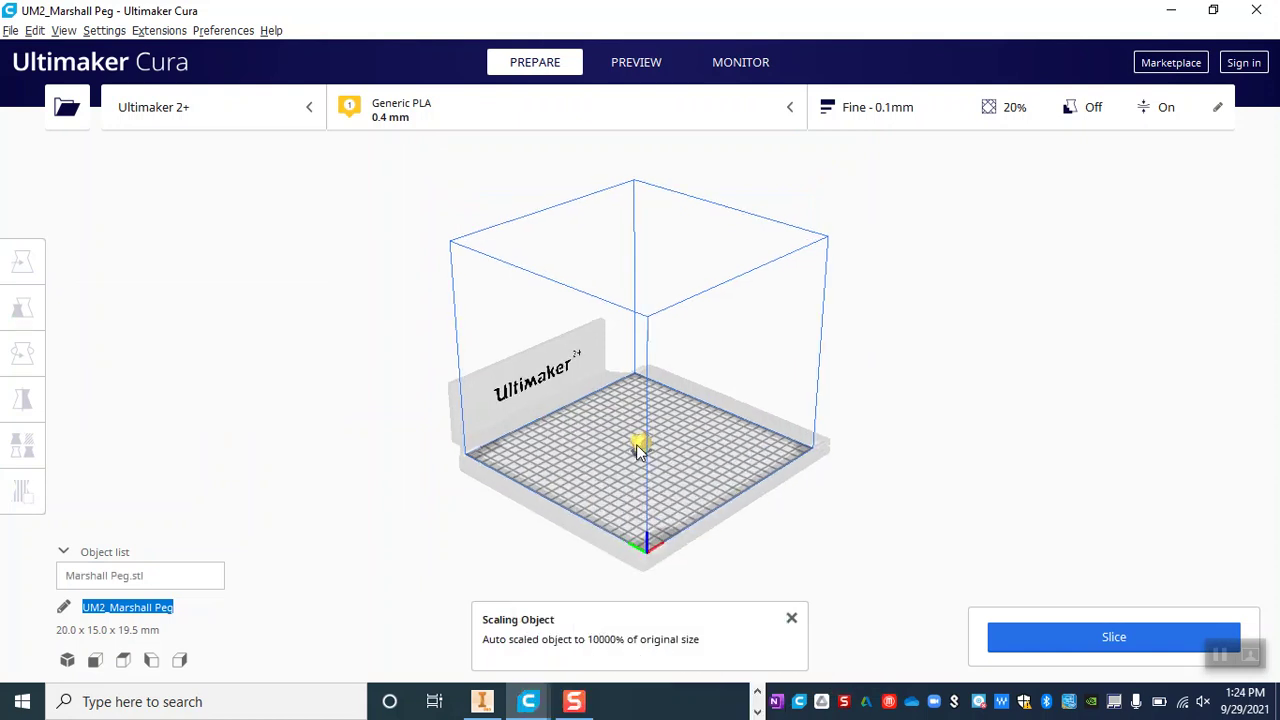
pyautogui.scroll(3, 640, 450)
pyautogui.scroll(2, 643, 538)
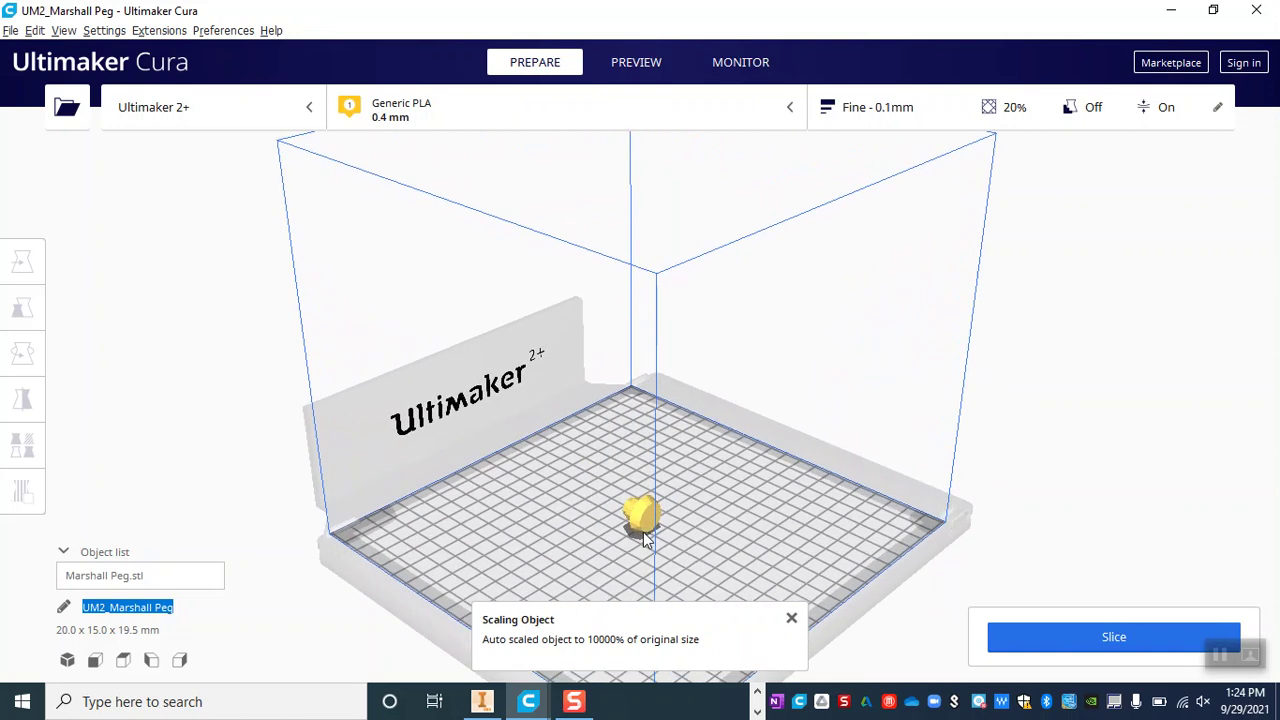
pyautogui.scroll(2, 643, 540)
pyautogui.click(643, 540)
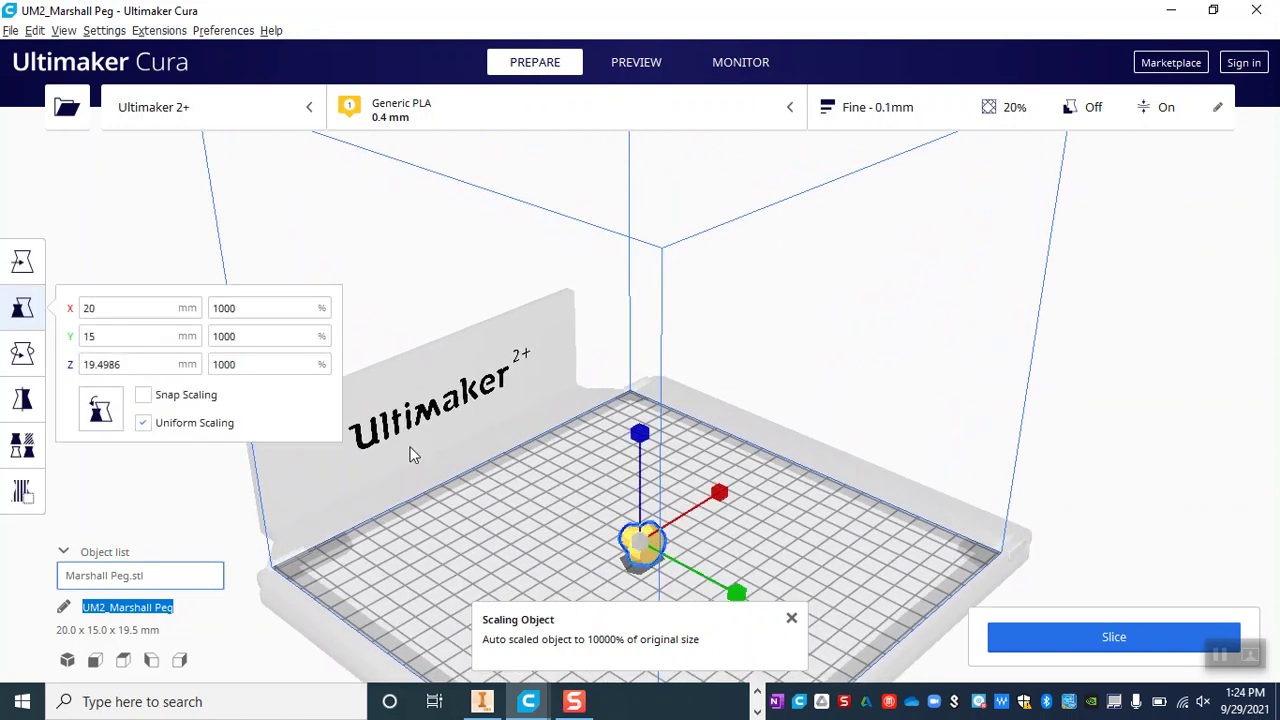
# Step: Rotate the peg so its base face lies flat on the plate, measuring 19.5 x 20.0 x 15.0 mm
pyautogui.click(22, 358)
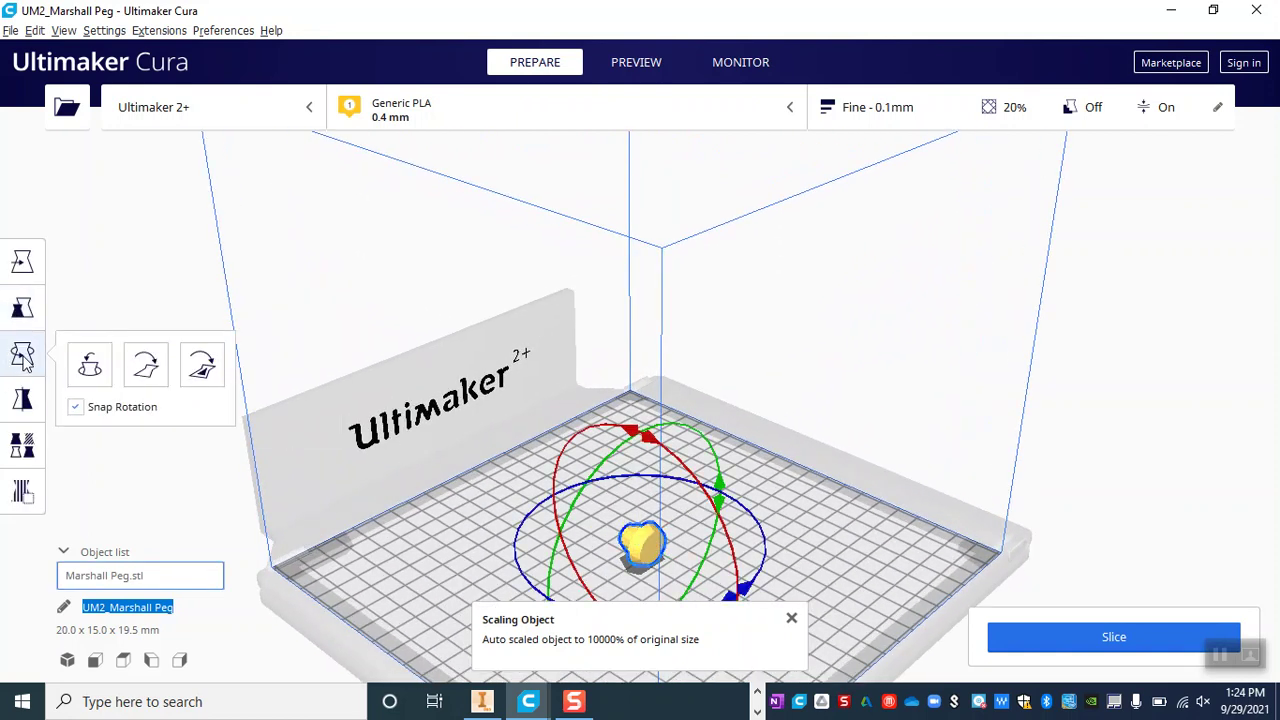
pyautogui.click(148, 364)
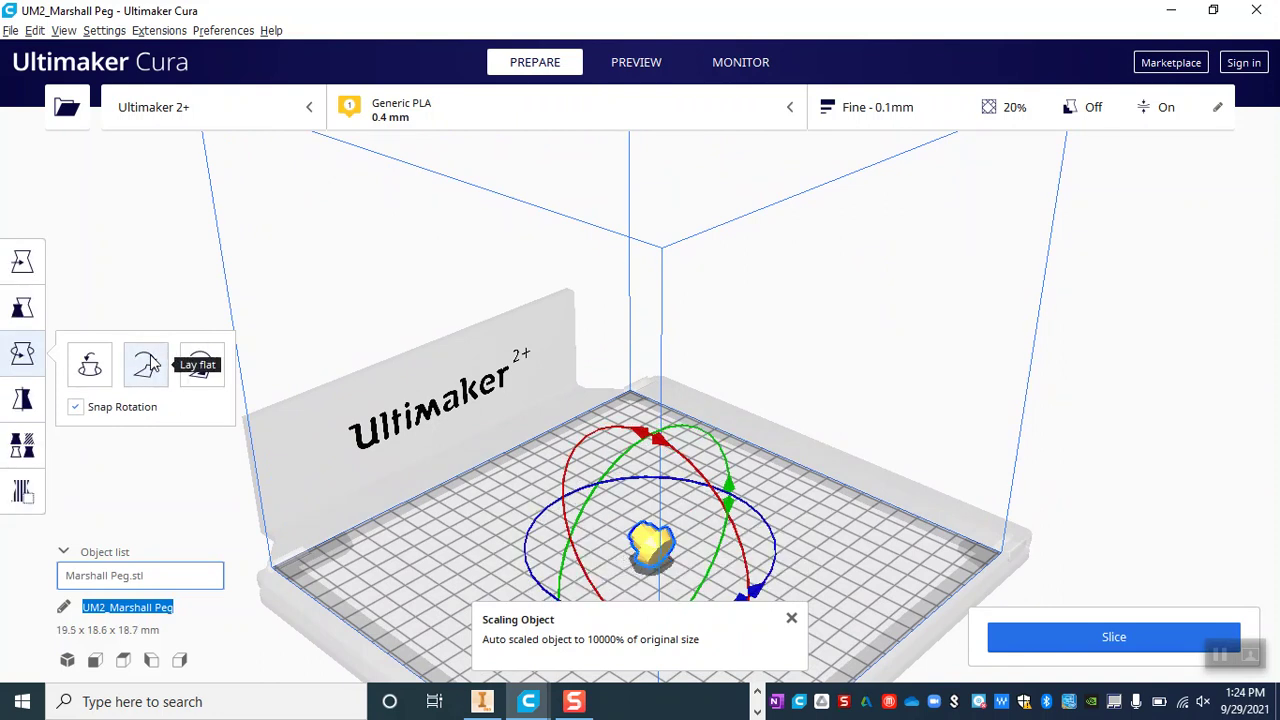
pyautogui.click(201, 365)
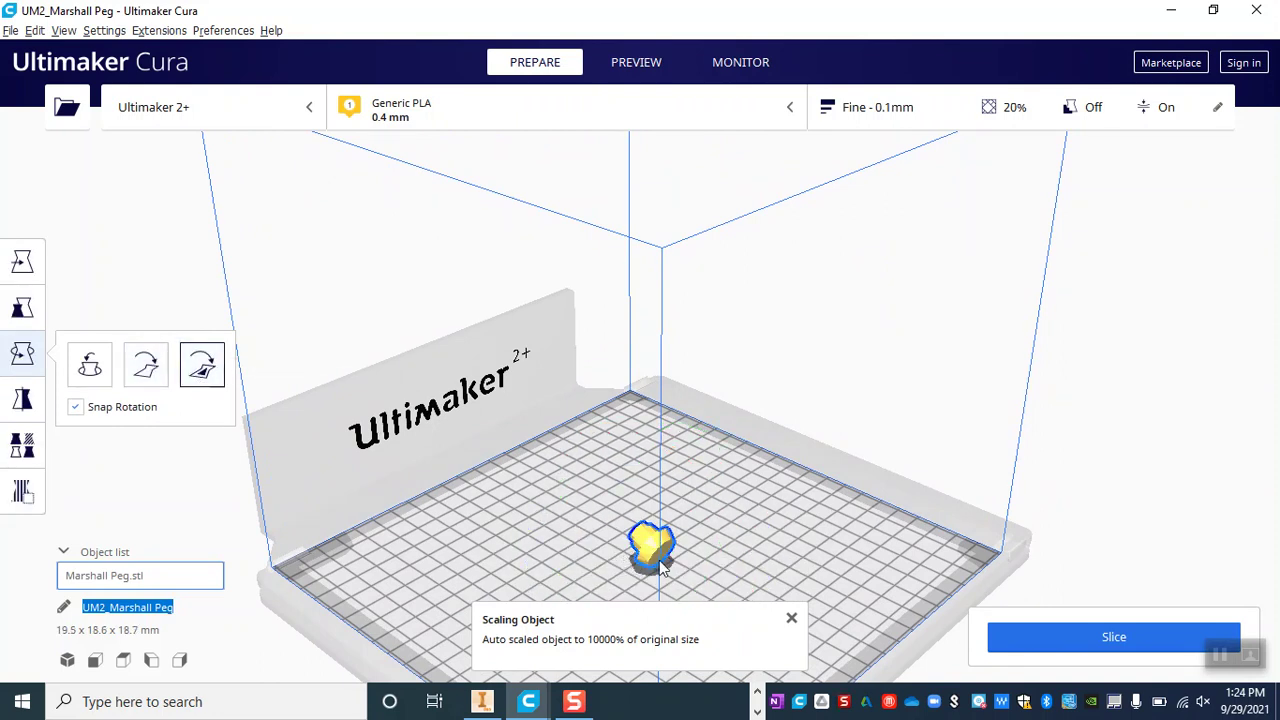
pyautogui.click(668, 553)
pyautogui.click(792, 620)
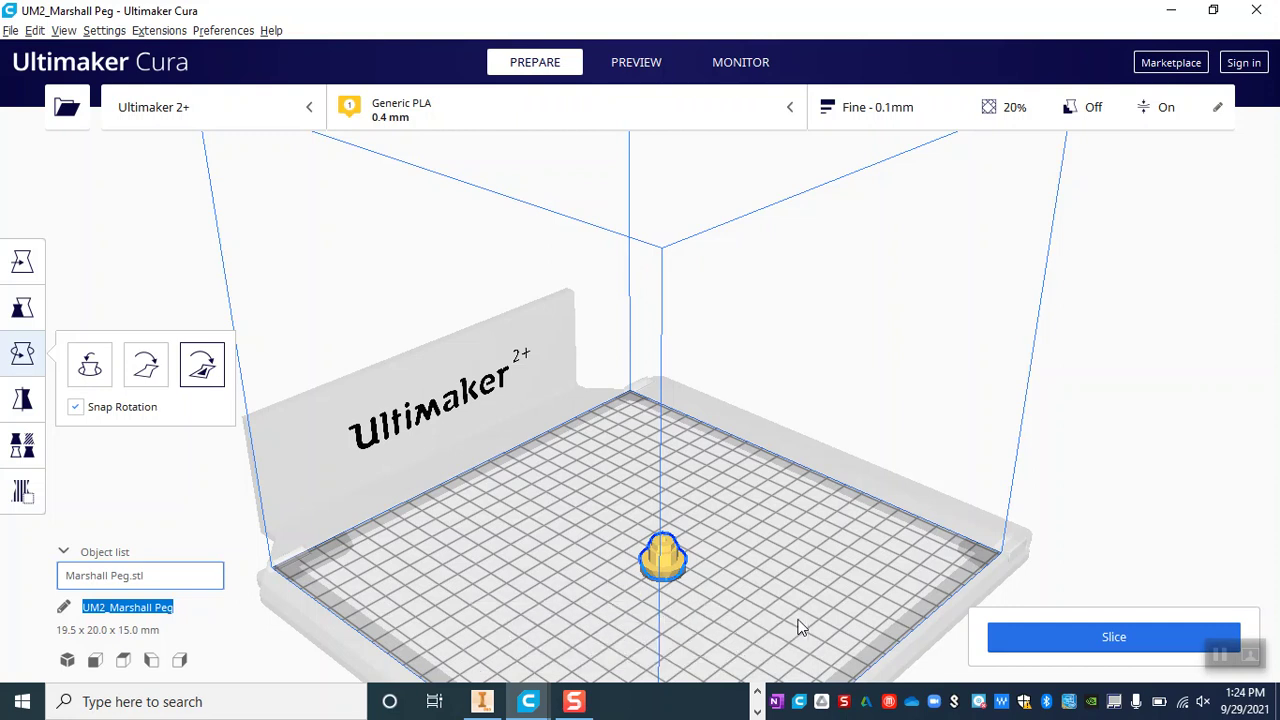
pyautogui.click(155, 483)
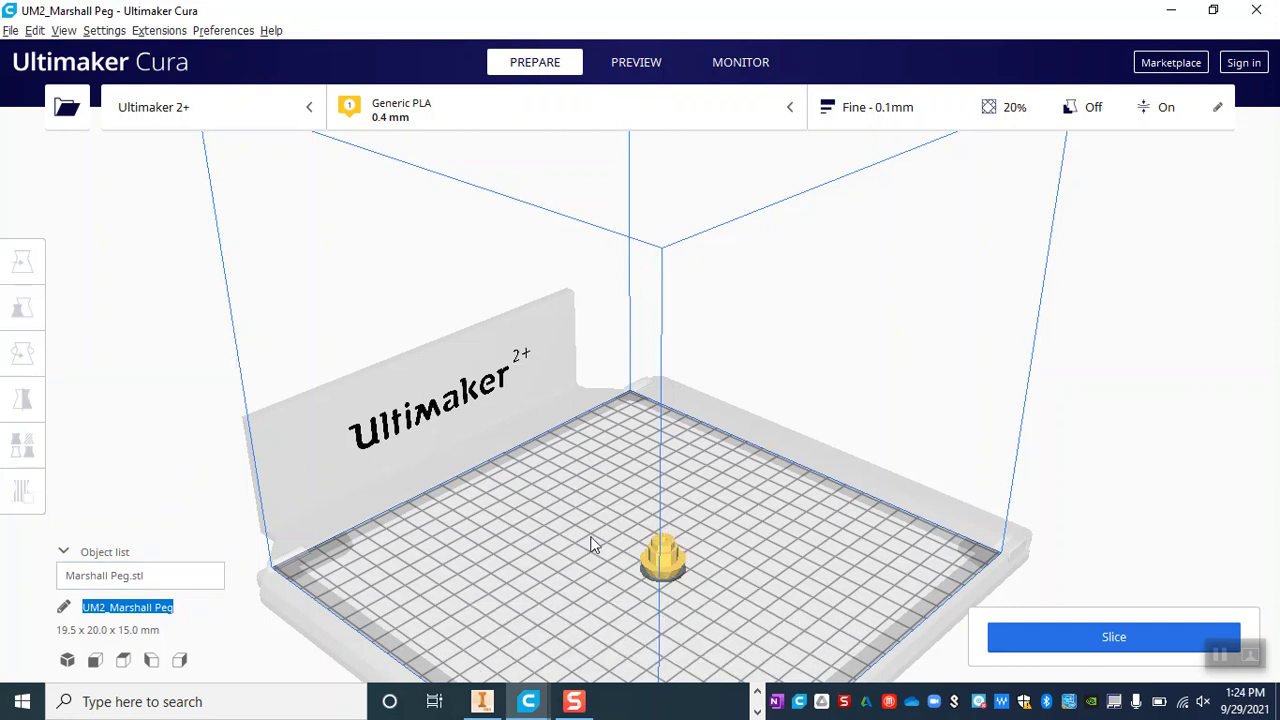
# Step: Multiply the selected peg by 1 copy, adding Marshall Peg.stl(1) beside it
pyautogui.click(674, 556)
pyautogui.rightClick(668, 567)
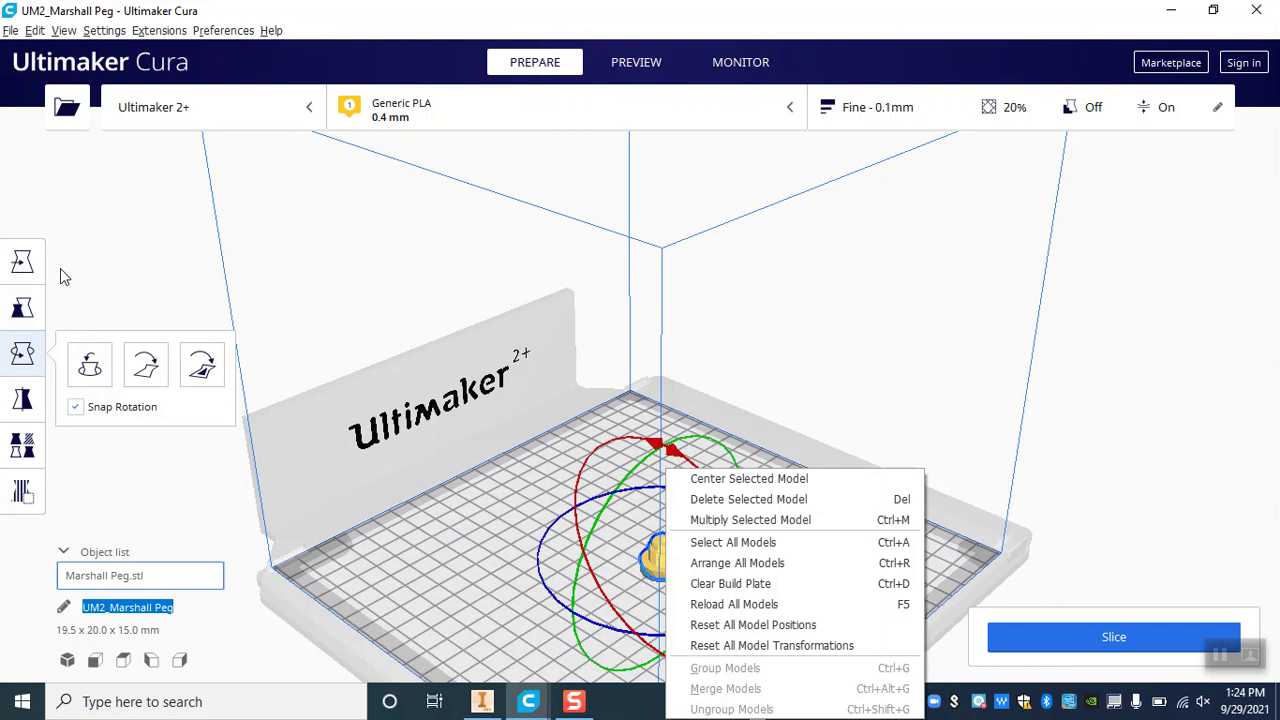
pyautogui.click(738, 526)
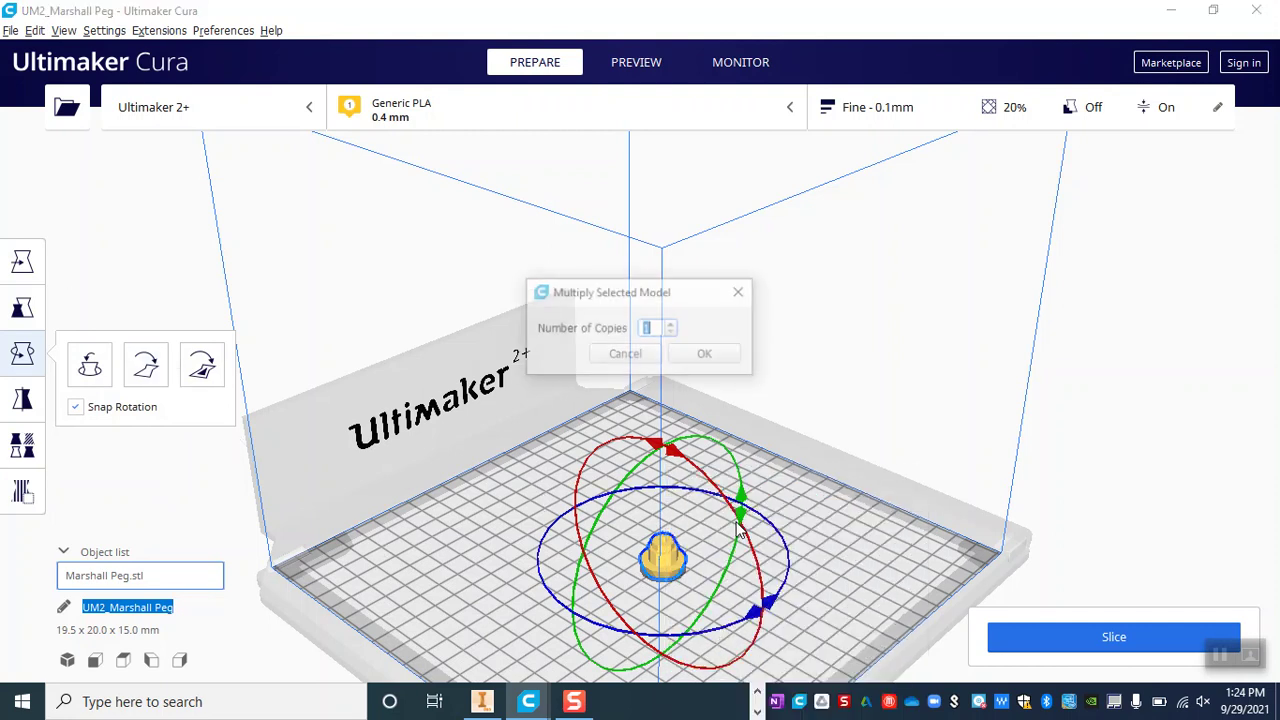
pyautogui.click(700, 362)
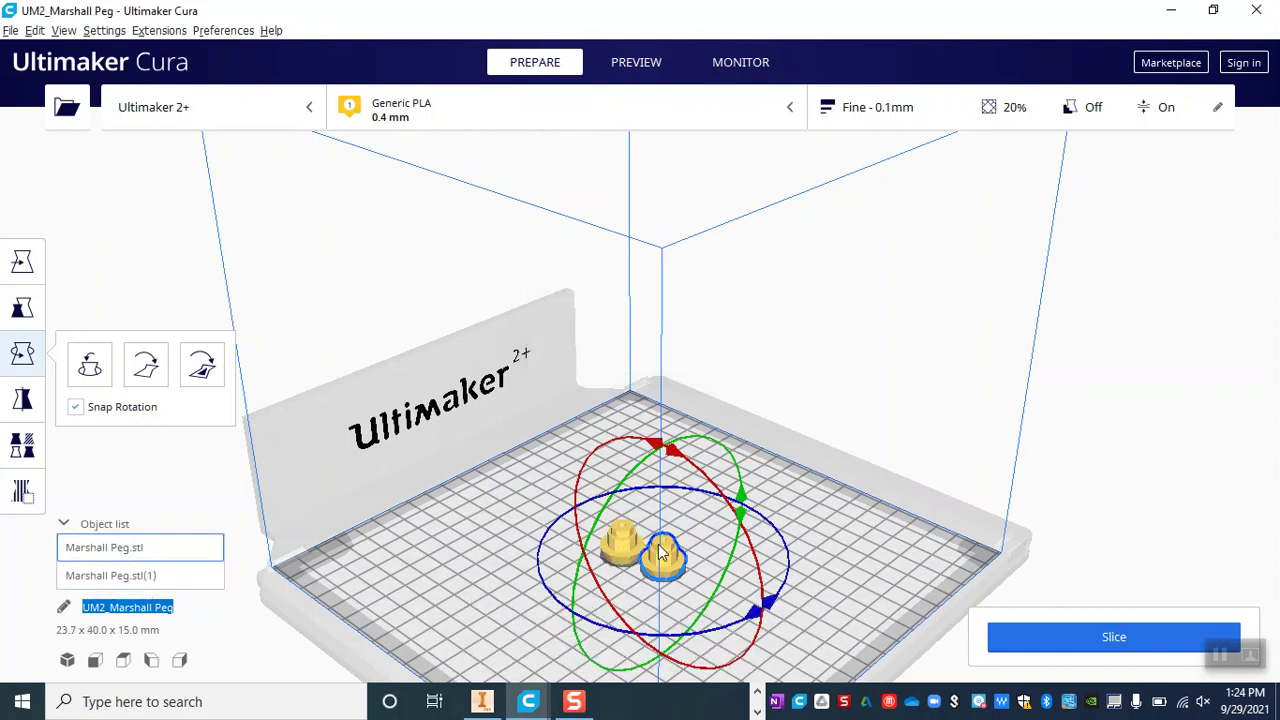
pyautogui.click(90, 263)
# Step: Select all models and auto-arrange both pegs side by side at the plate centre
pyautogui.rightClick(440, 585)
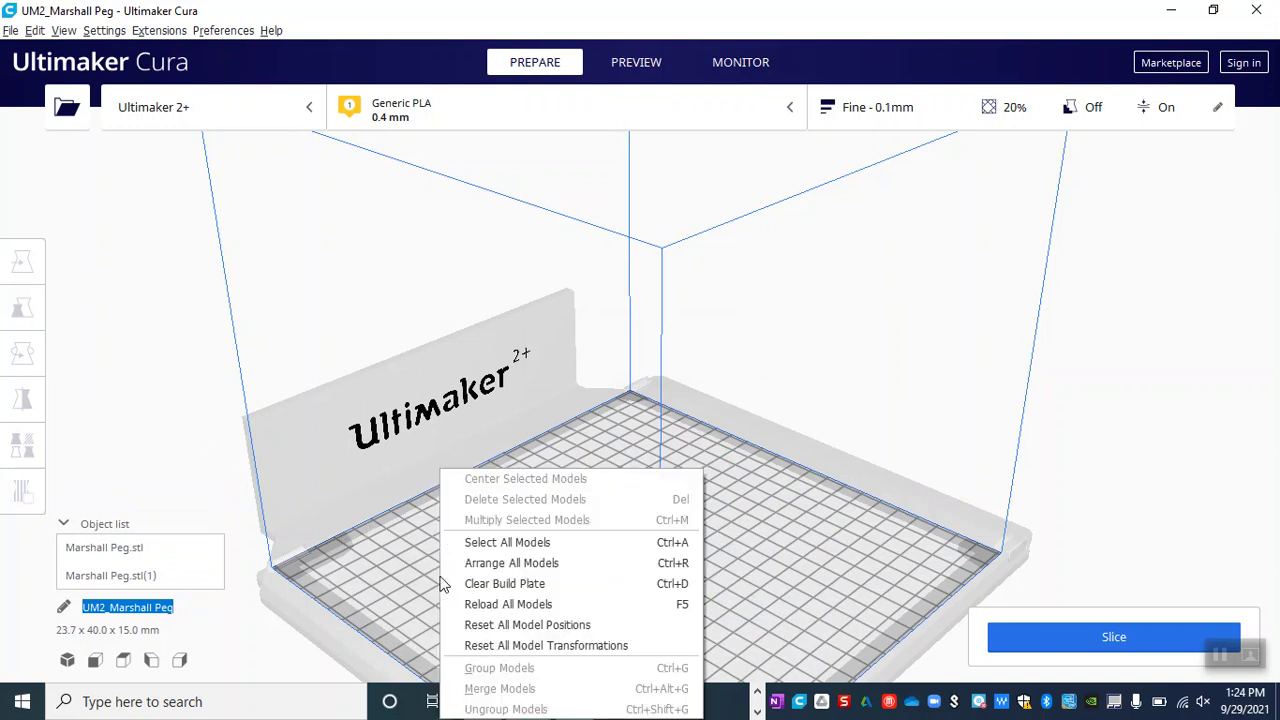
pyautogui.click(480, 545)
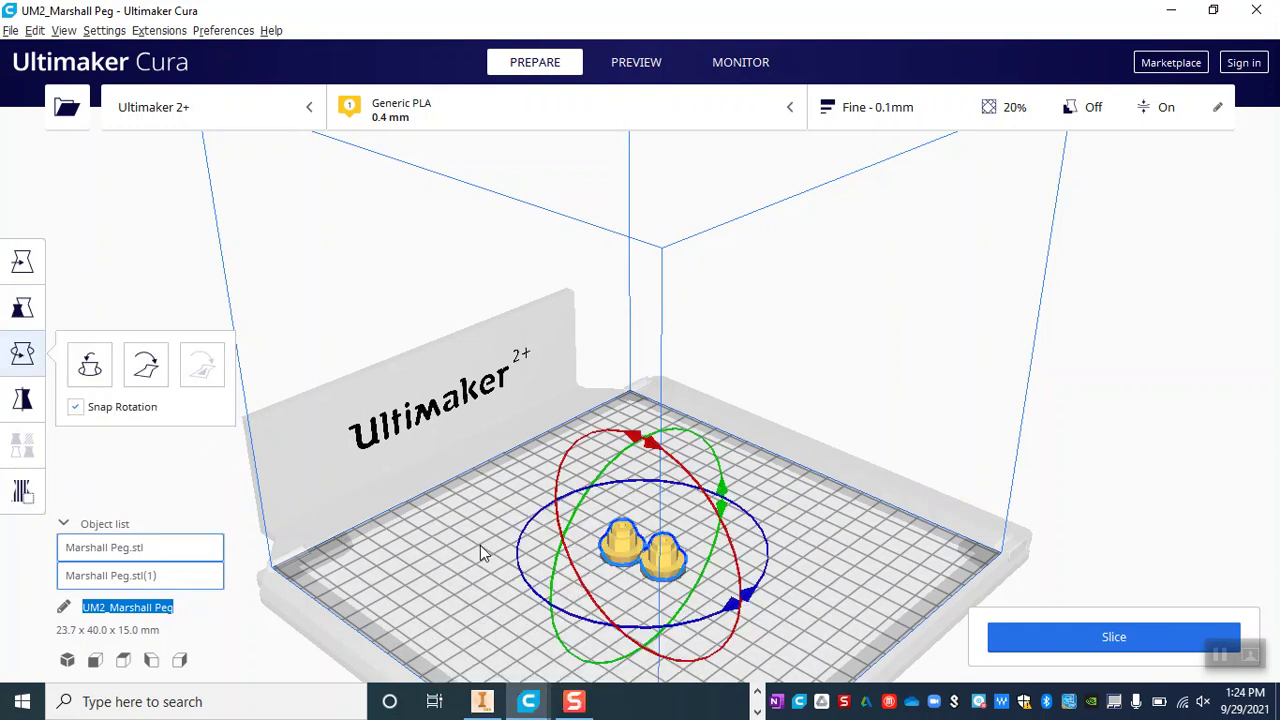
pyautogui.rightClick(480, 545)
pyautogui.click(513, 565)
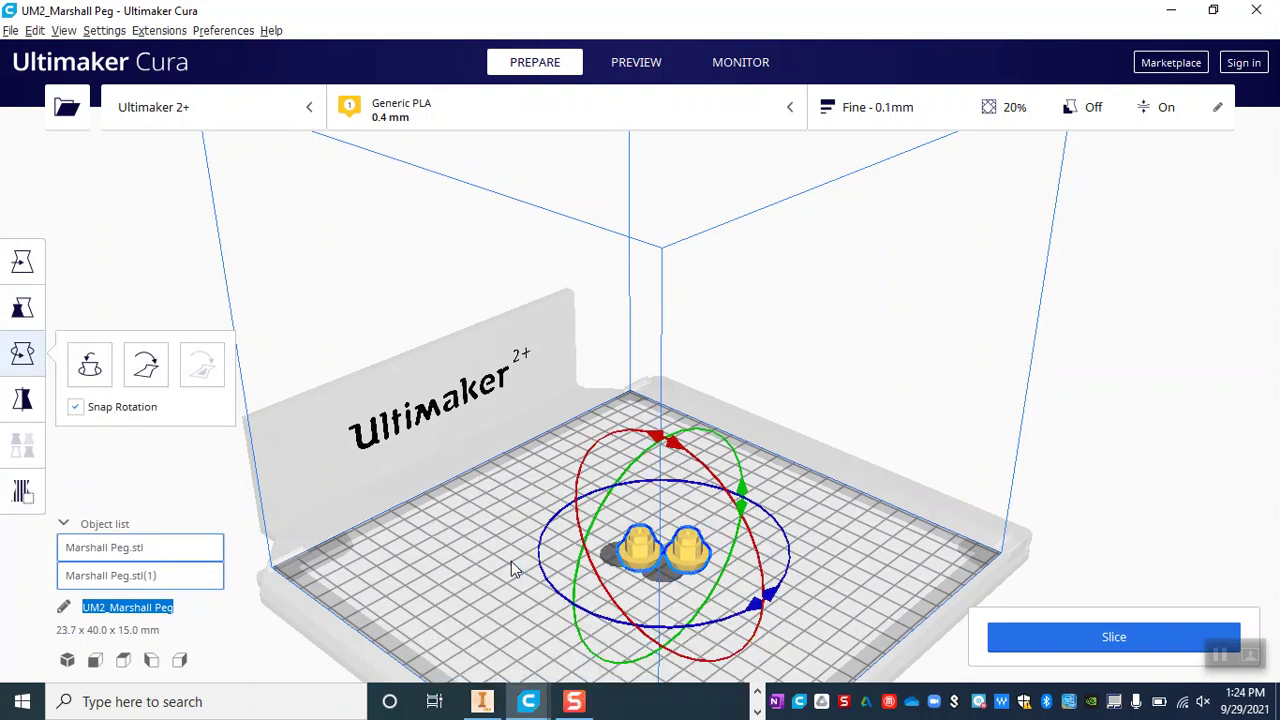
pyautogui.click(1152, 389)
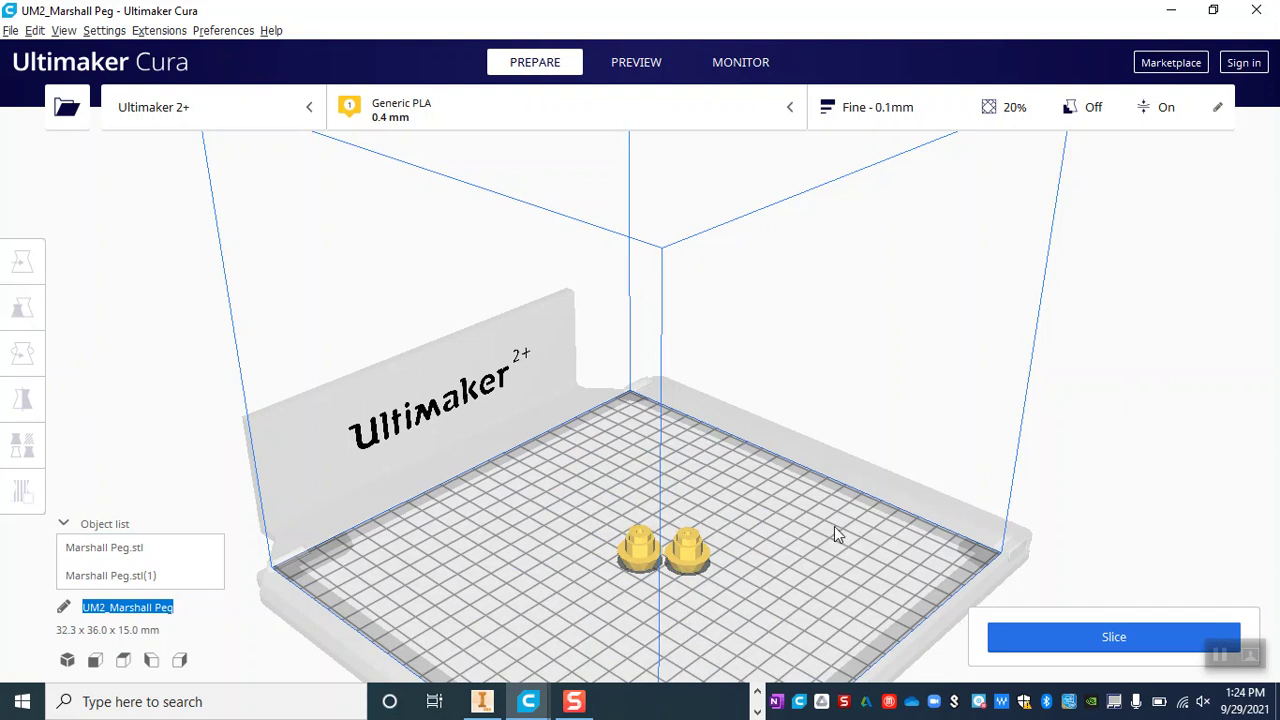
pyautogui.scroll(-3, 834, 527)
# Step: Slice both pegs, giving a 50-minute print using 4 g and 0.48 m of filament
pyautogui.moveTo(834, 527); pyautogui.dragTo(676, 547, button='right')
pyautogui.scroll(3, 676, 547)
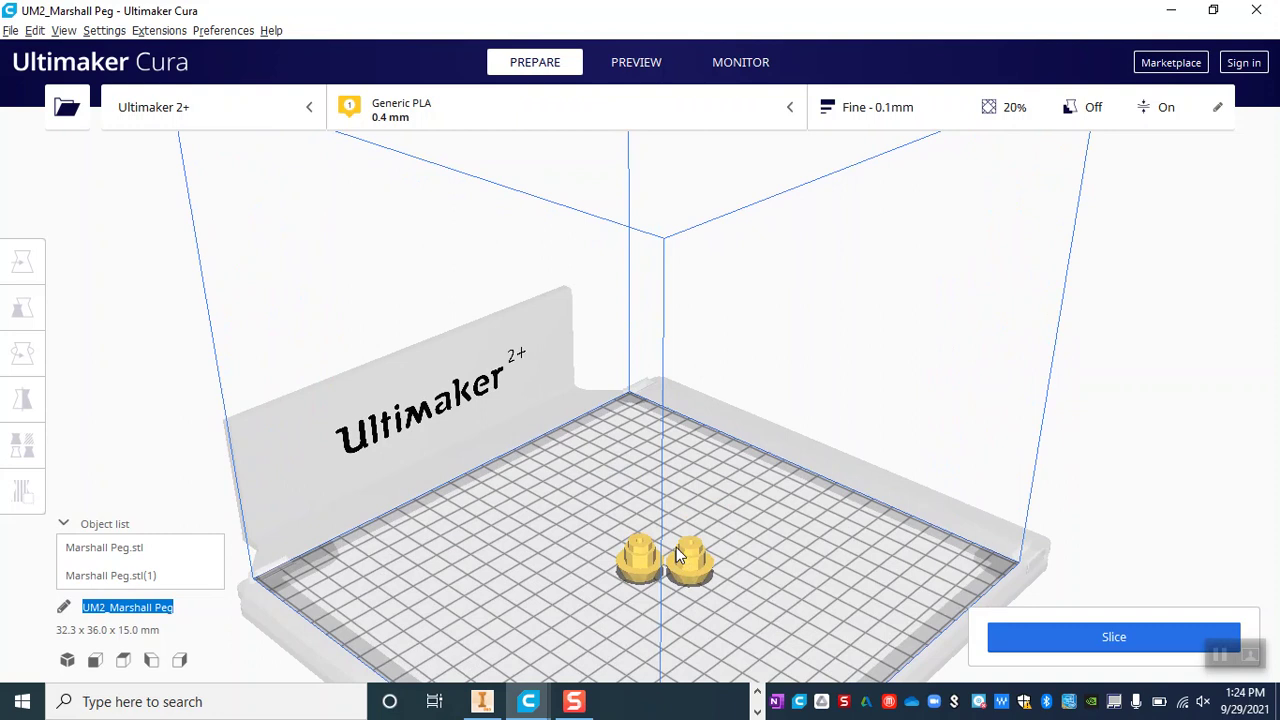
pyautogui.scroll(1, 675, 560)
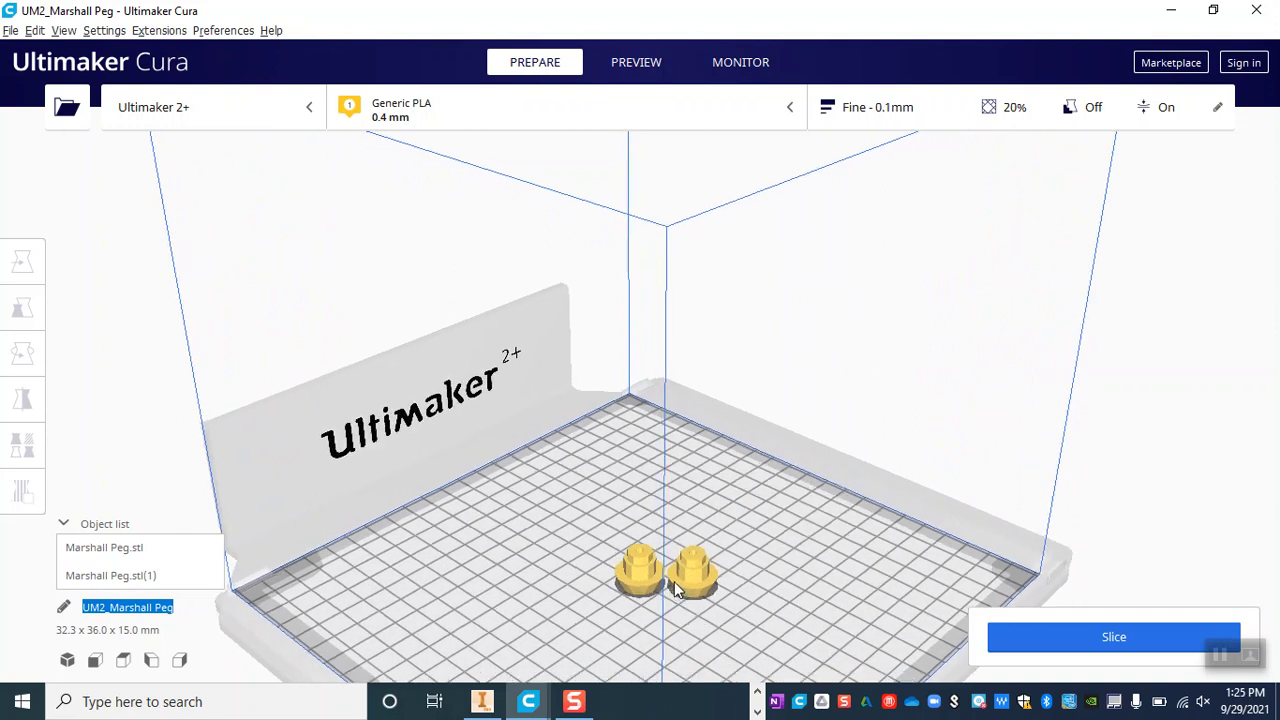
pyautogui.click(1065, 646)
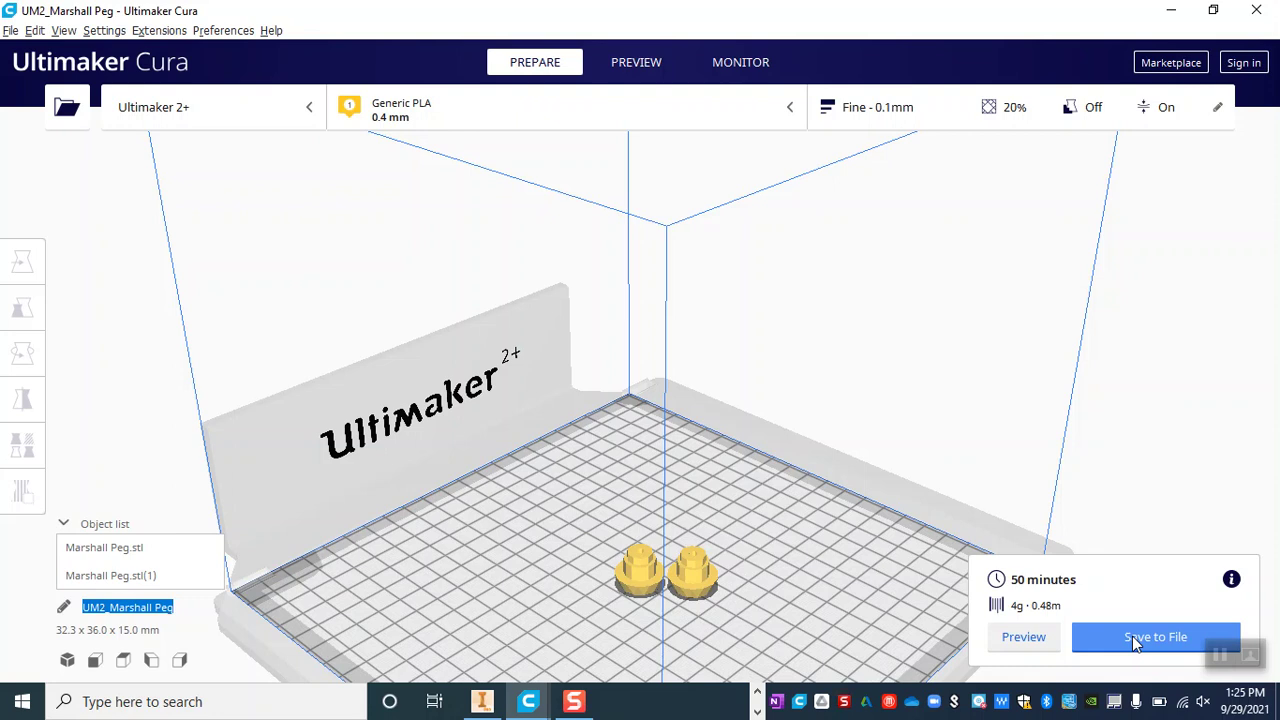
# Step: Save the sliced job as UM2_Marshall Peg.gcode in the jmmarshall desktop folder
pyautogui.click(1132, 636)
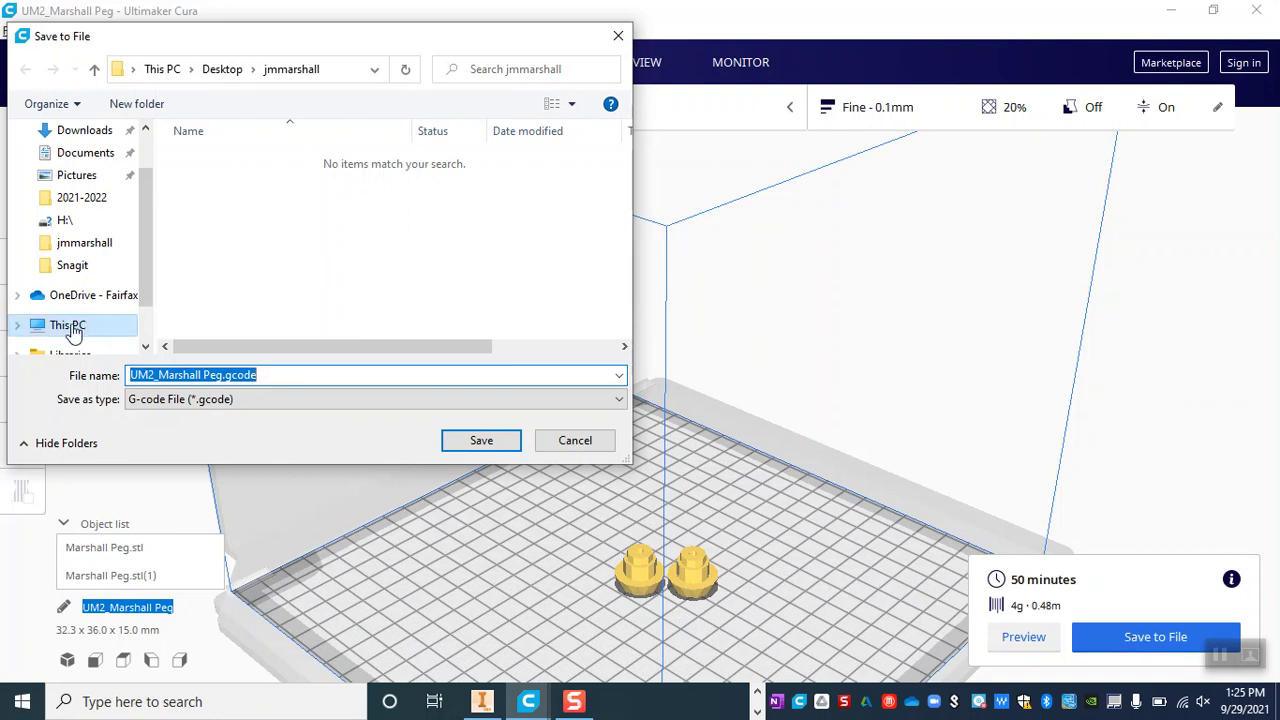
pyautogui.click(268, 374)
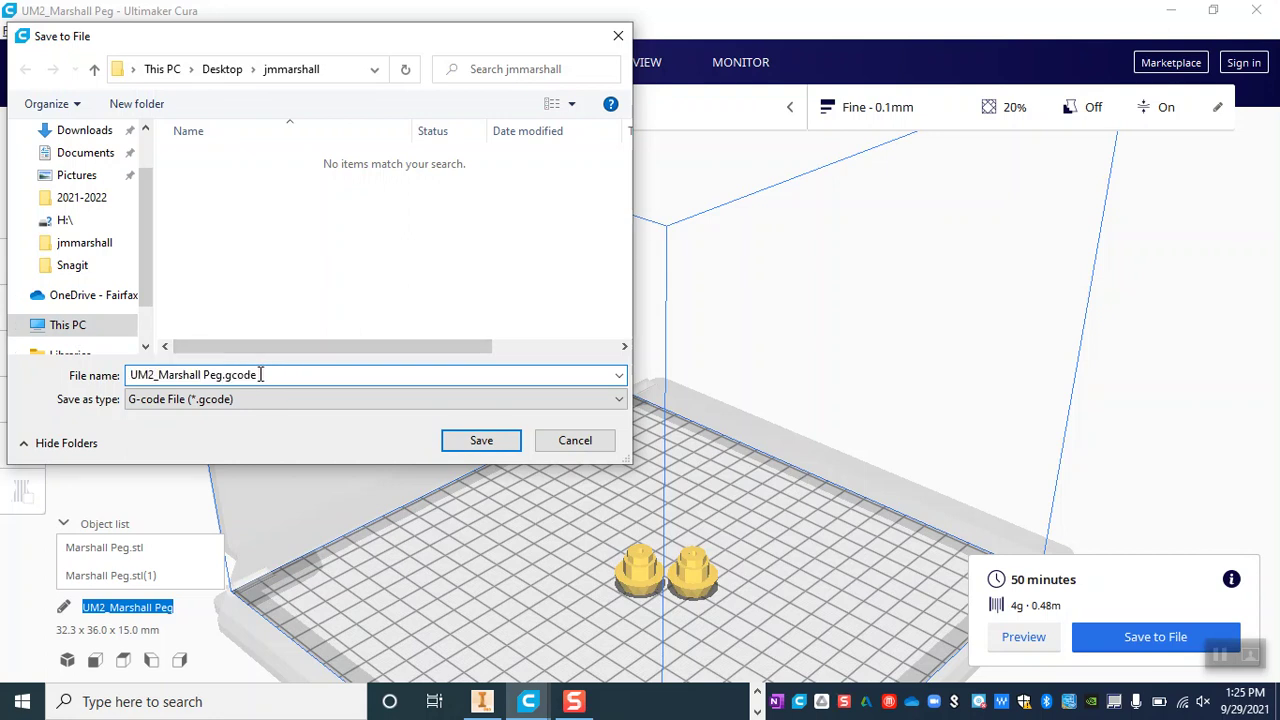
pyautogui.click(494, 441)
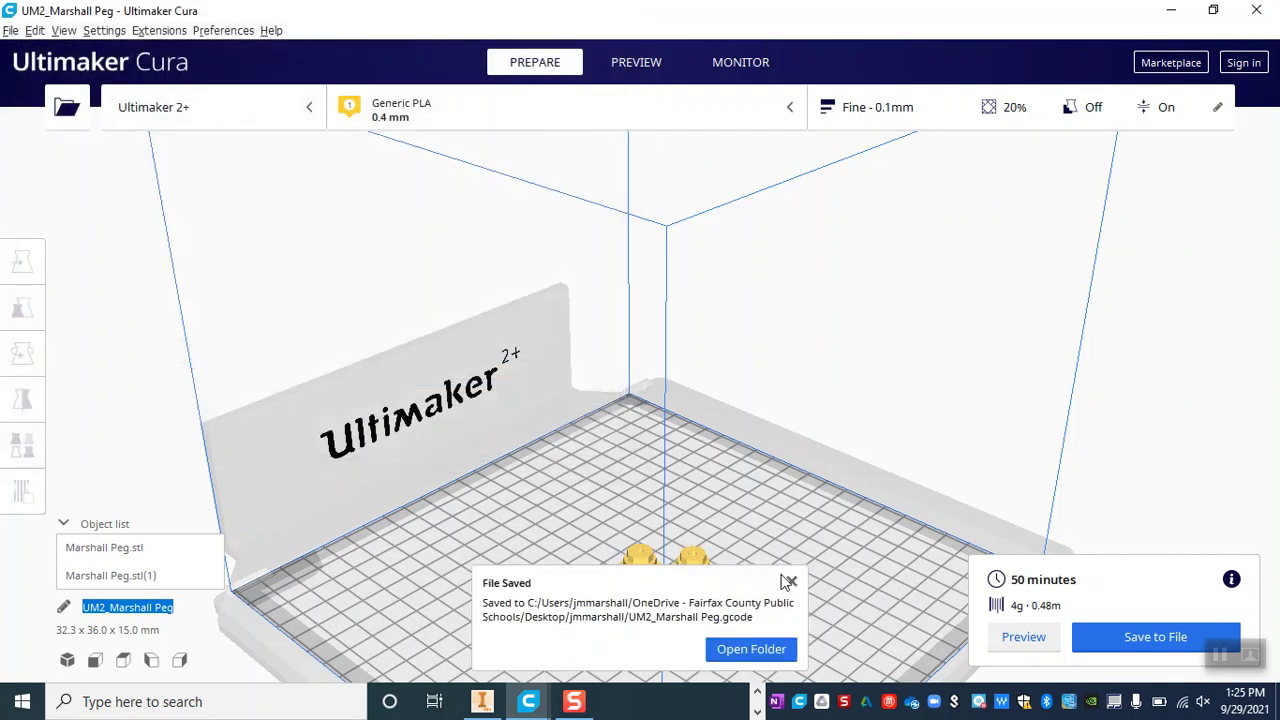
pyautogui.click(791, 581)
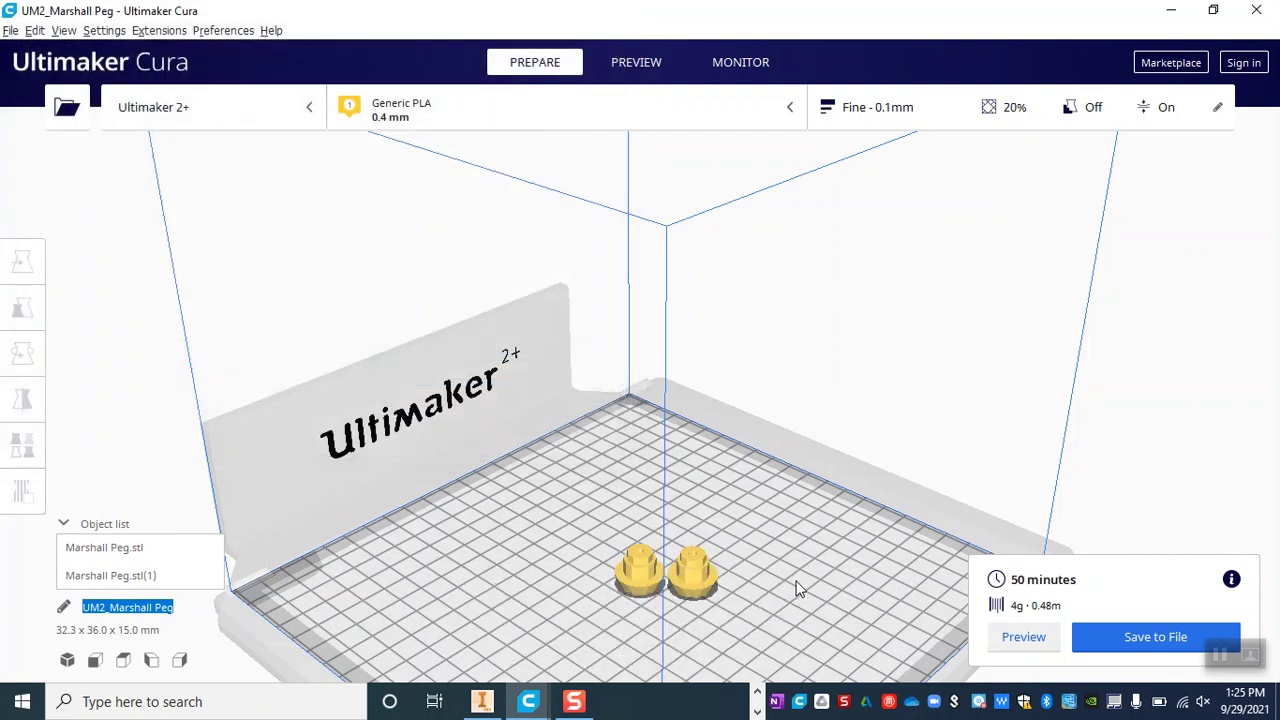